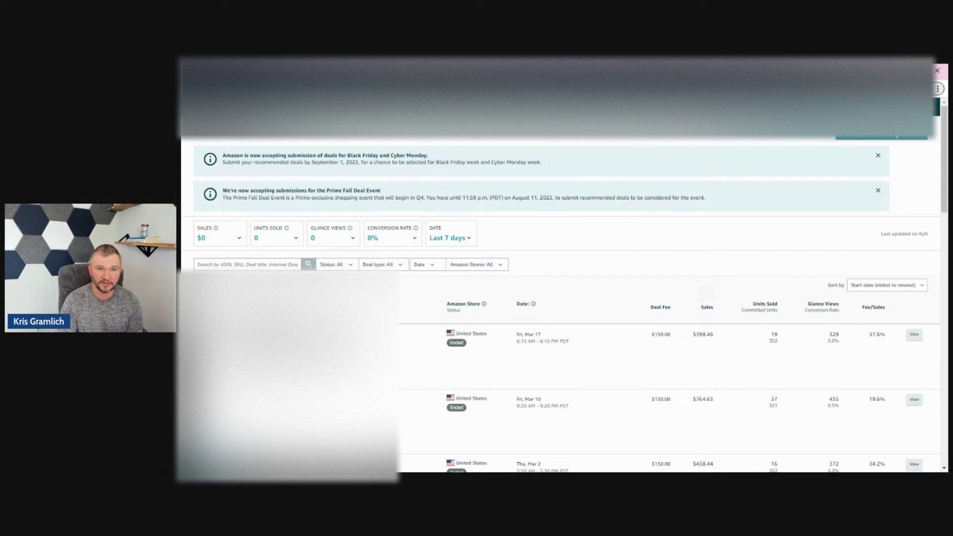
# - Choose Create a new deal to reach the eligible-product selection page
pyautogui.click(881, 137)
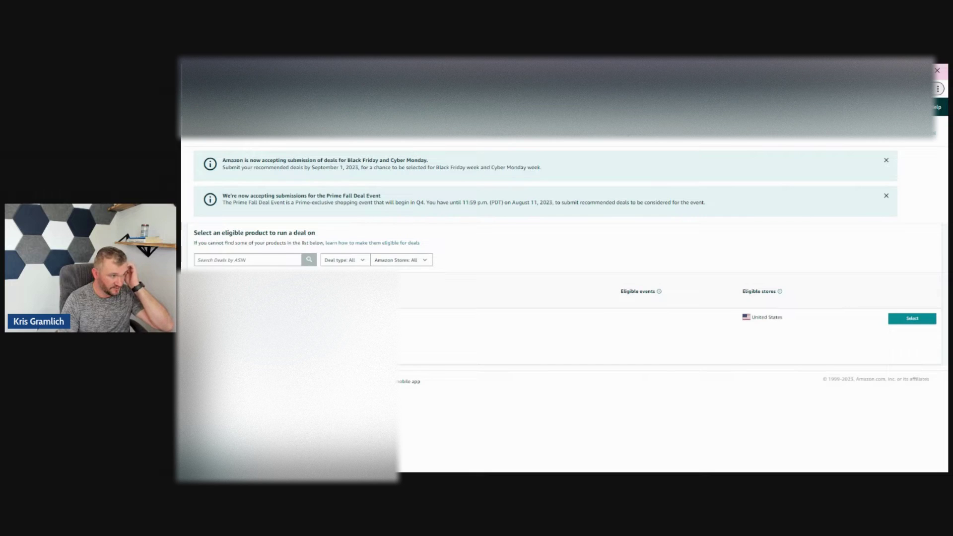
# - Open the seller navigation menu to go to Advertising > Prime Exclusive Discounts
pyautogui.click(191, 126)
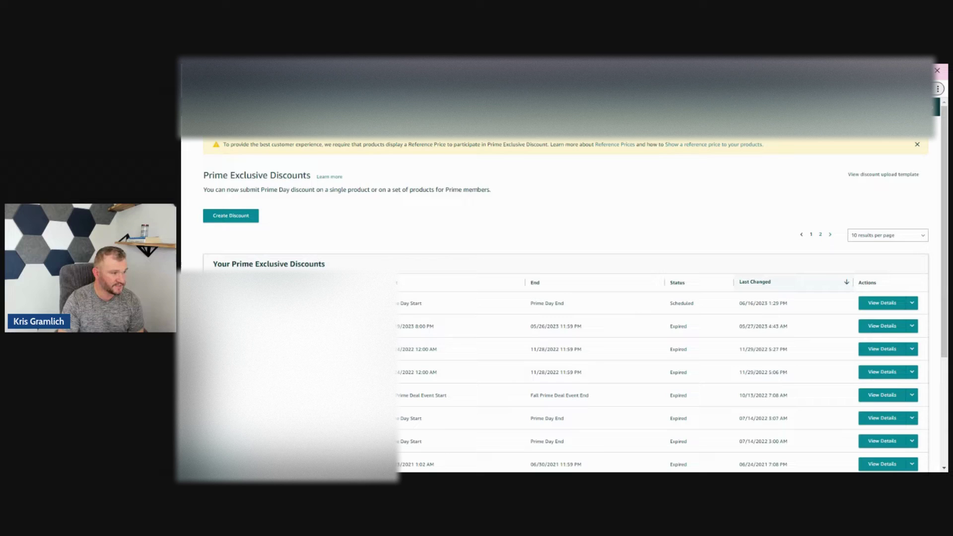
pyautogui.moveTo(204, 175); pyautogui.dragTo(292, 175)
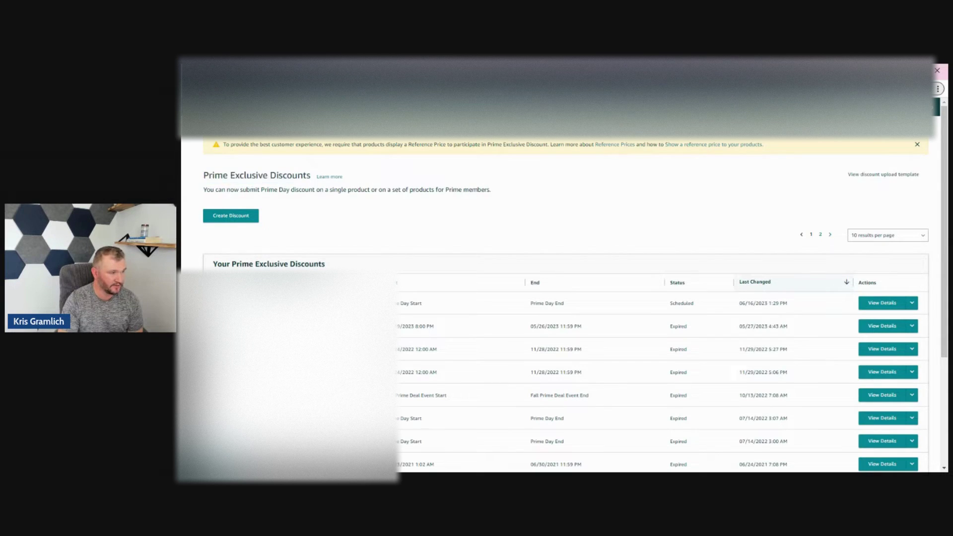
pyautogui.click(191, 105)
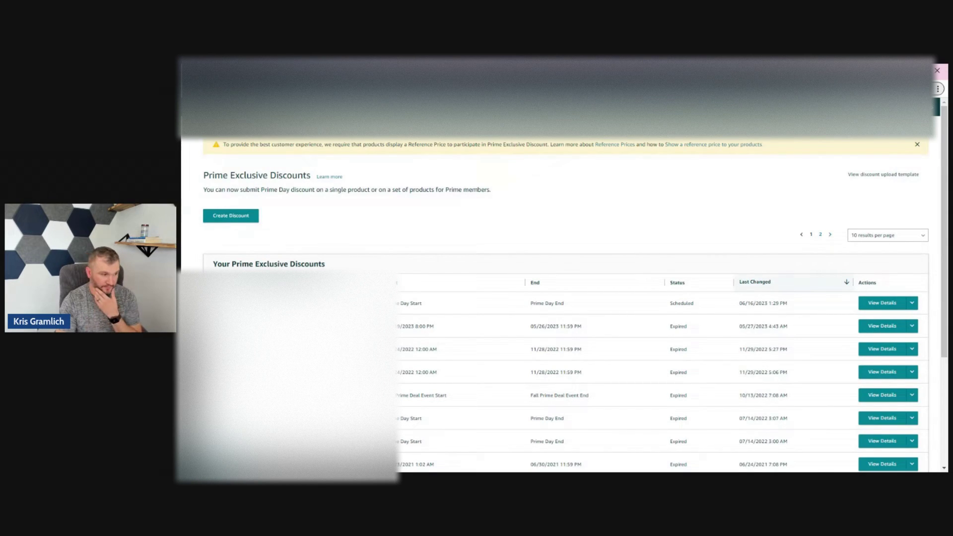
pyautogui.scroll(-5, 398, 221)
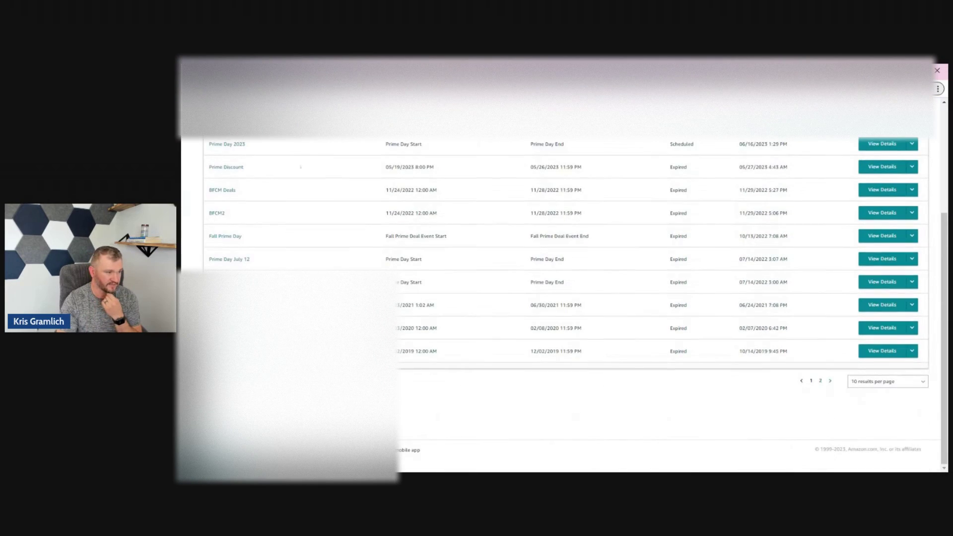
pyautogui.scroll(5, 559, 298)
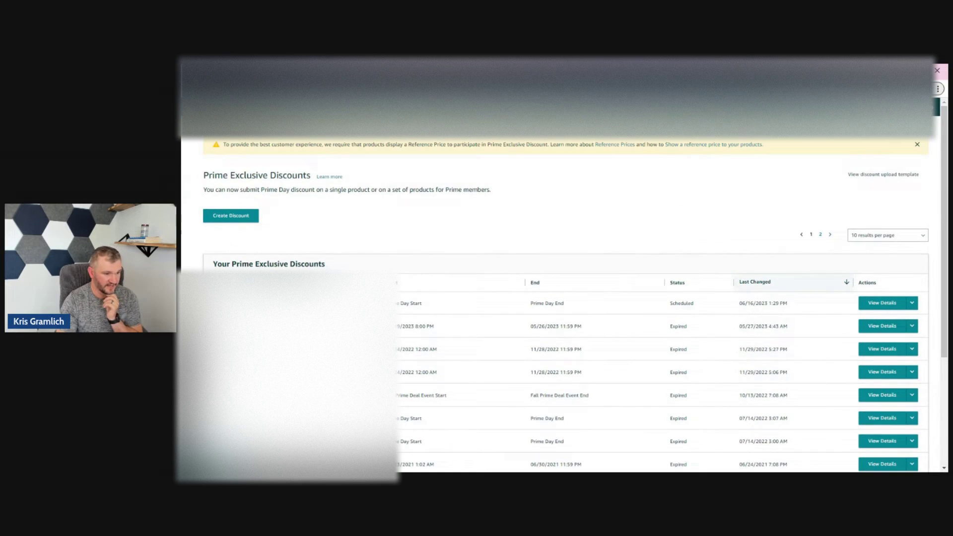
# - Create a Prime Day discount named 'Test Prime Day' and save it to add products
pyautogui.click(230, 216)
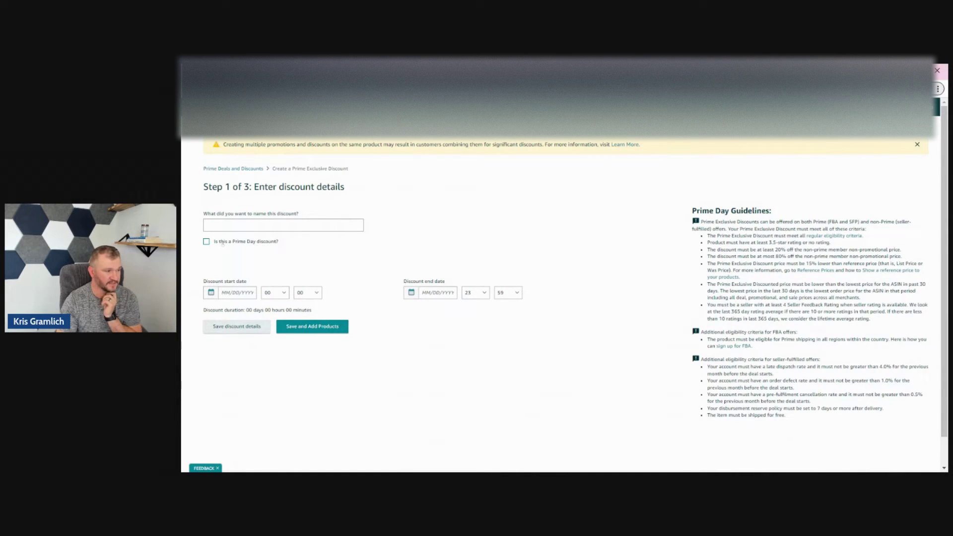
pyautogui.click(224, 243)
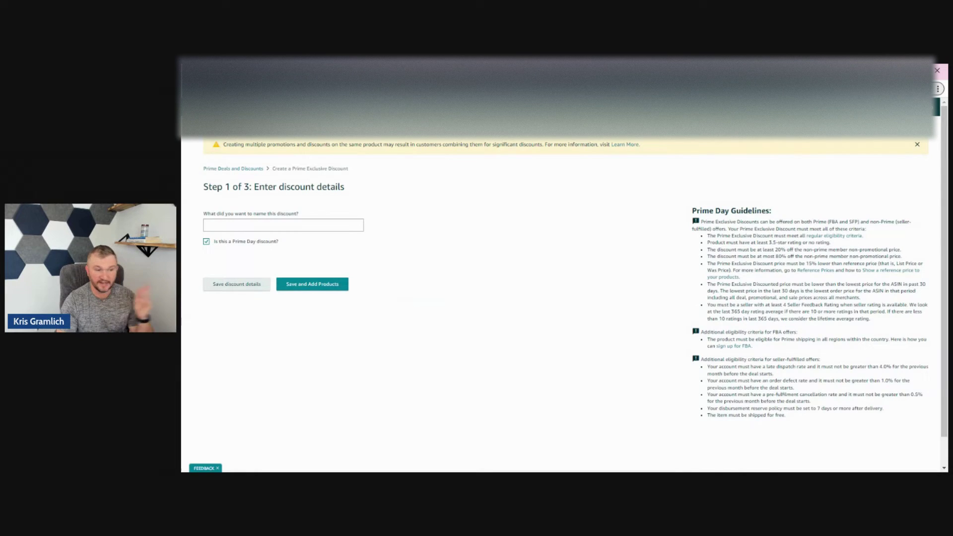
pyautogui.click(284, 225)
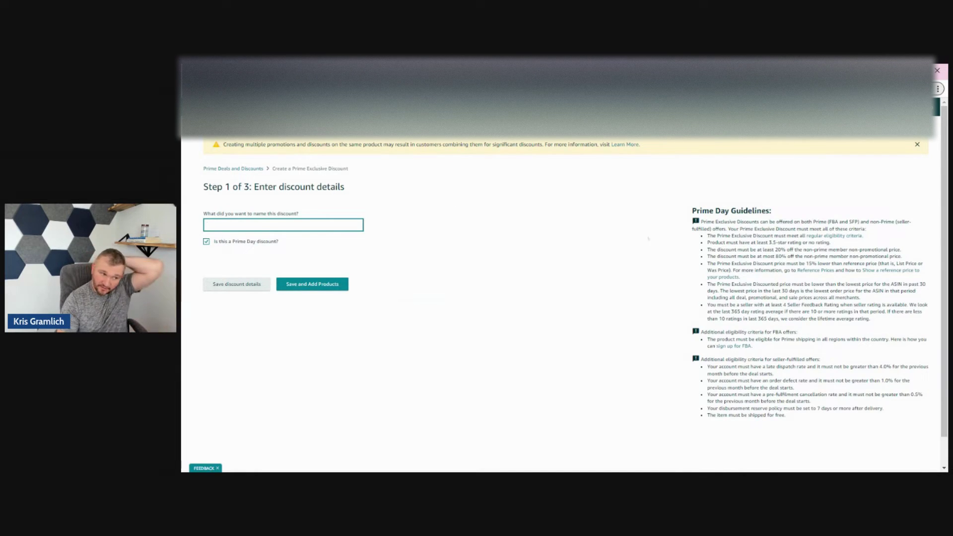
pyautogui.moveTo(691, 211); pyautogui.dragTo(771, 211)
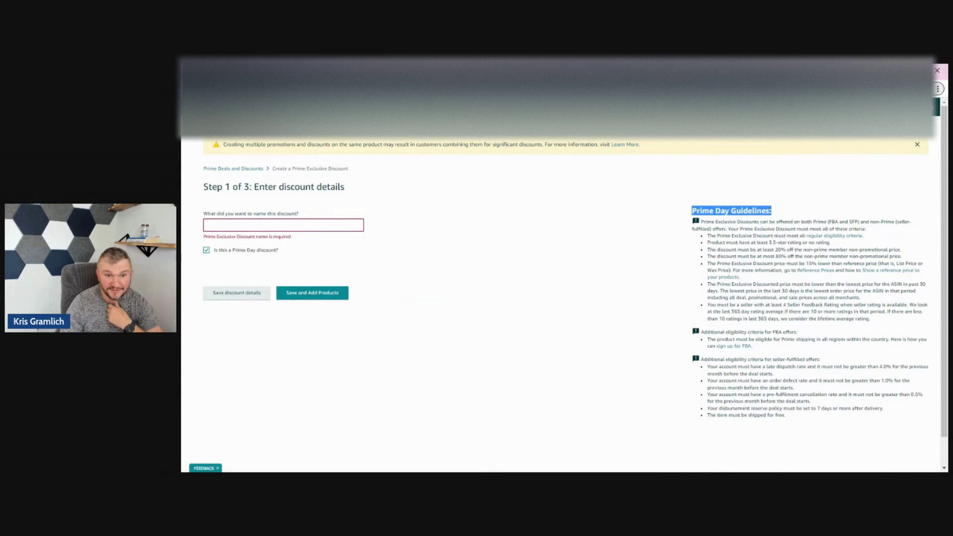
pyautogui.click(311, 293)
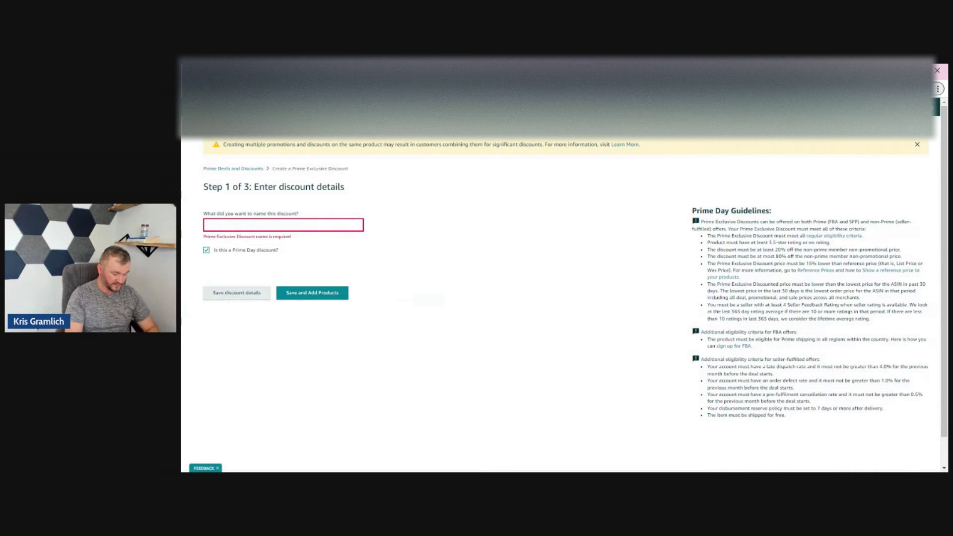
pyautogui.click(283, 225)
pyautogui.write('Tet Pr')
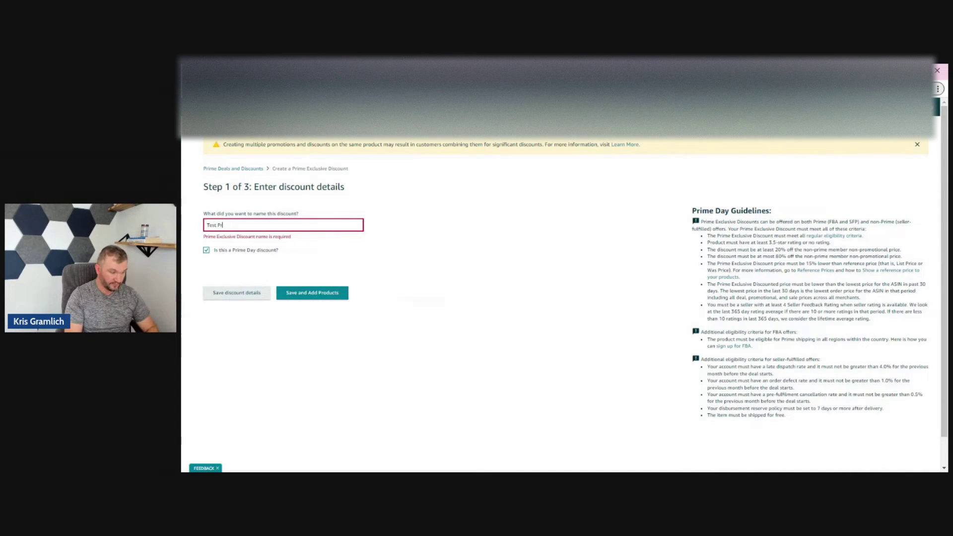
pyautogui.write('ime Day')
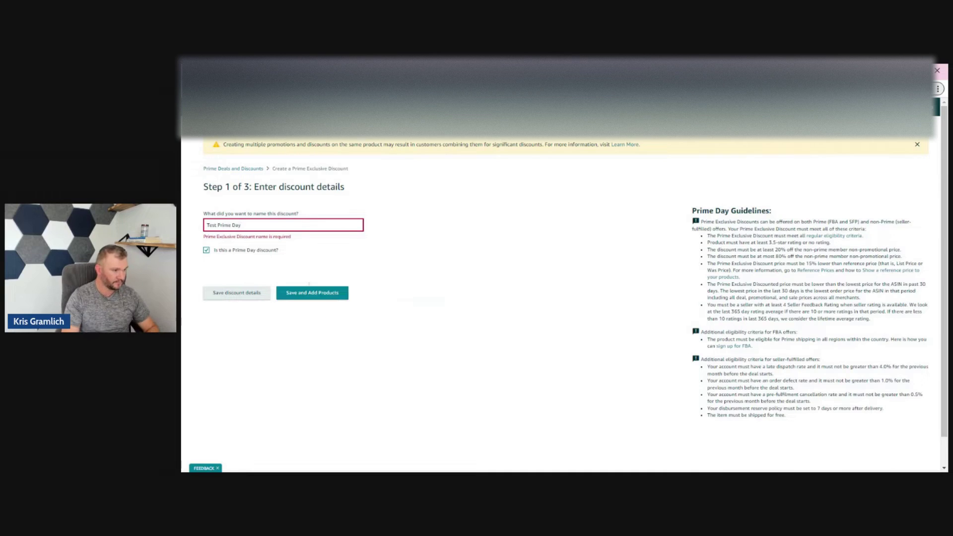
pyautogui.click(308, 293)
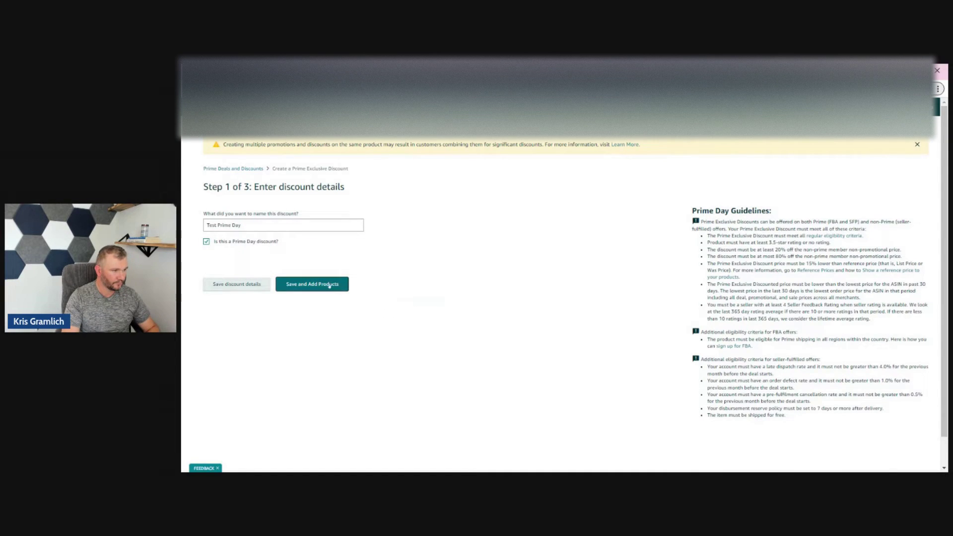
pyautogui.click(329, 285)
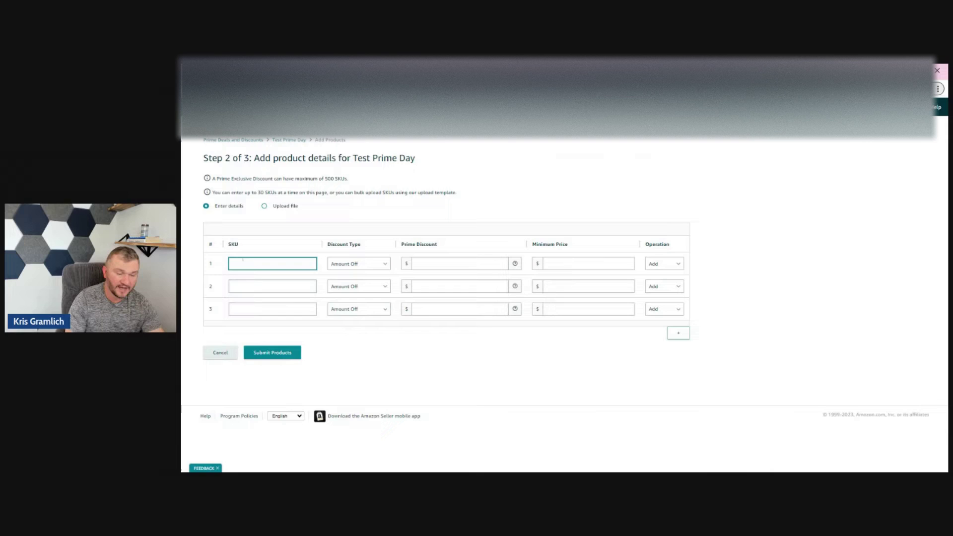
# - Set row 1 to Percentage Off and add a fourth product row
pyautogui.click(191, 74)
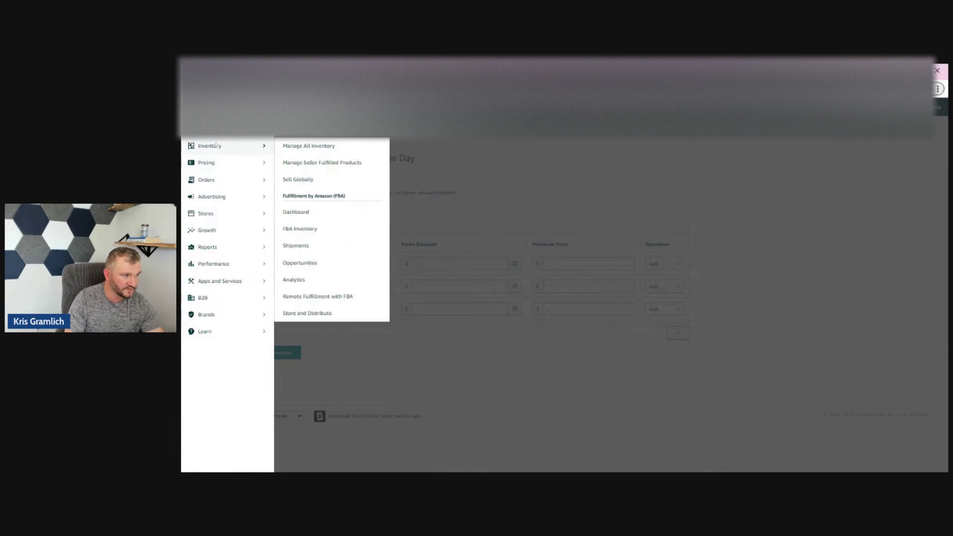
pyautogui.click(586, 169)
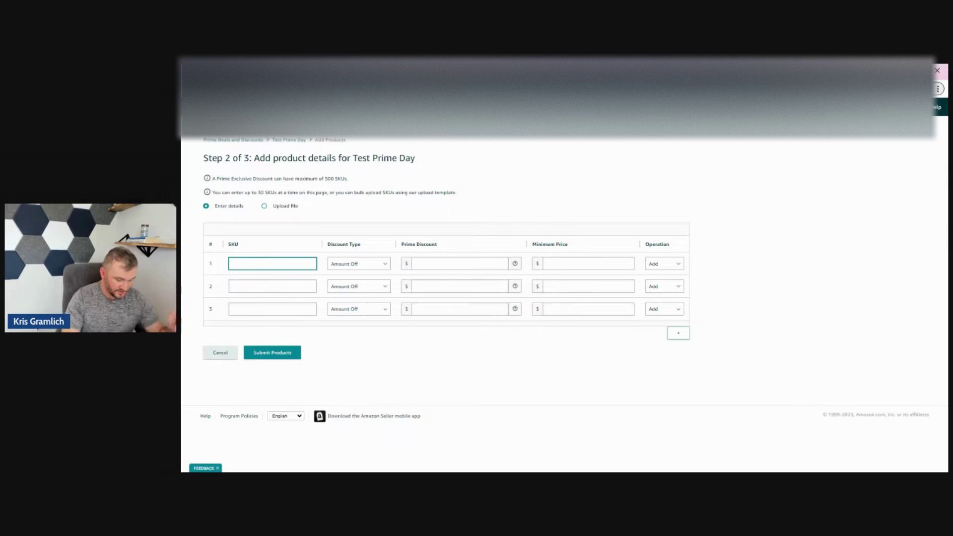
pyautogui.write('sku goes he')
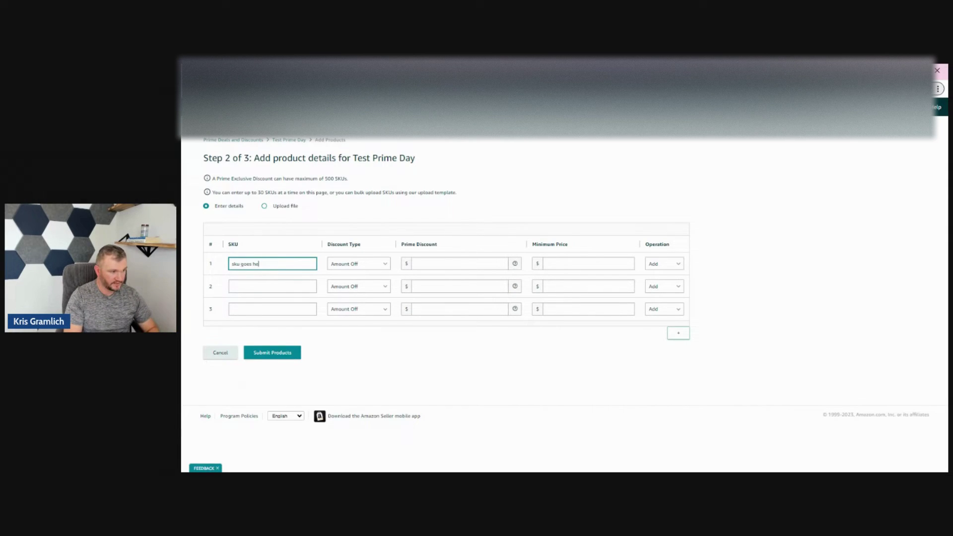
pyautogui.write('re')
pyautogui.press('Tab')
pyautogui.press('space')
pyautogui.press('Down')
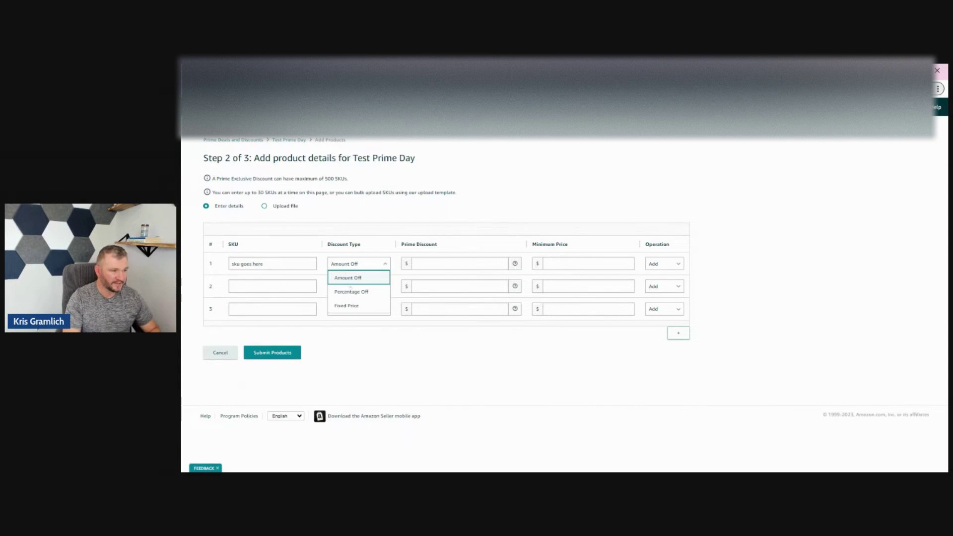
pyautogui.press('Return')
pyautogui.press('Tab')
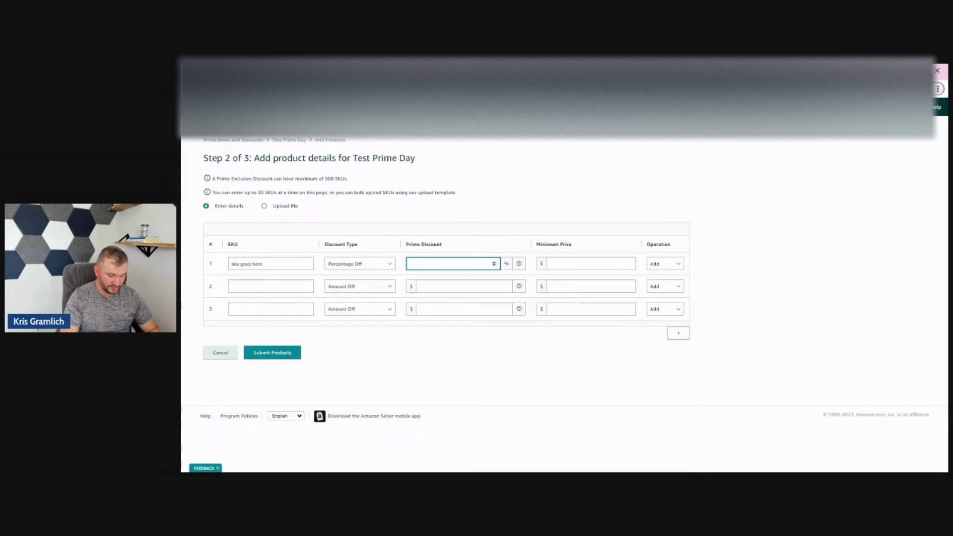
pyautogui.write('20')
pyautogui.press('Tab')
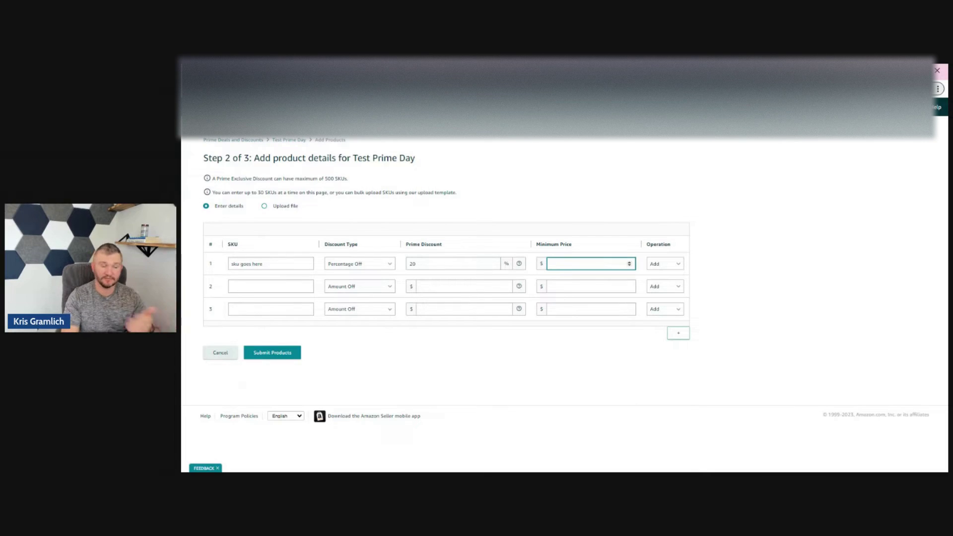
pyautogui.write('1')
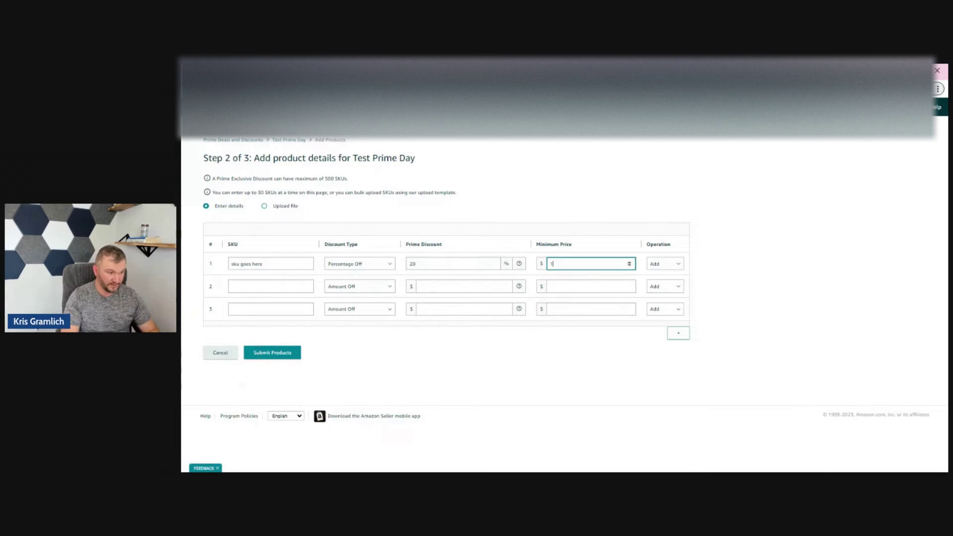
pyautogui.write('5')
pyautogui.press('Tab')
pyautogui.press('Tab')
pyautogui.write('sku')
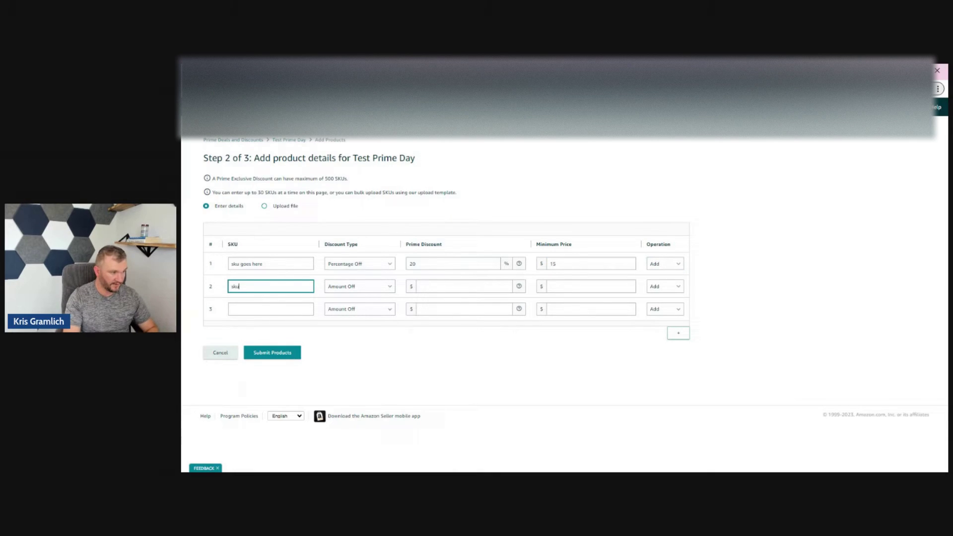
pyautogui.press('Tab')
pyautogui.press('Tab')
pyautogui.press('Tab')
pyautogui.write('sku')
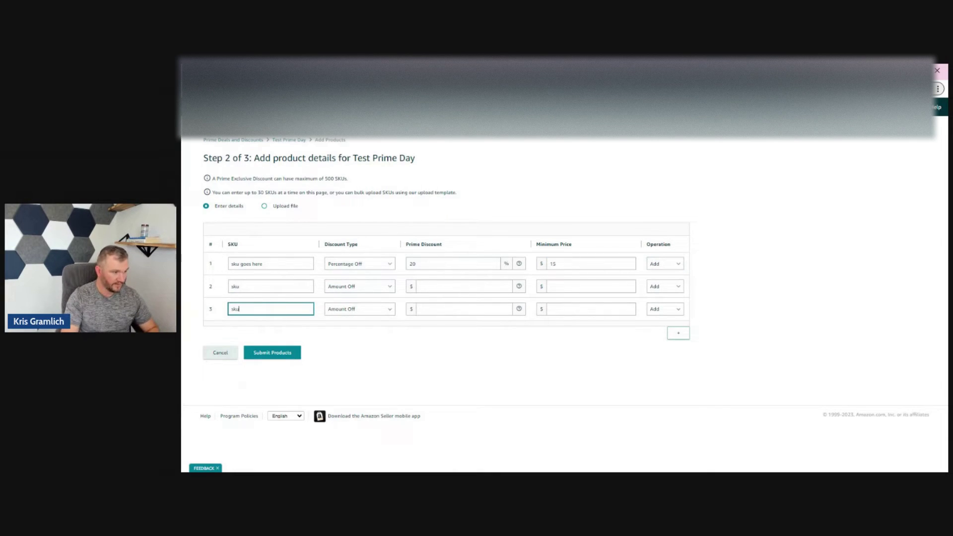
pyautogui.press('Tab')
pyautogui.press('Tab')
pyautogui.press('Tab')
pyautogui.press('Return')
pyautogui.write('sk')
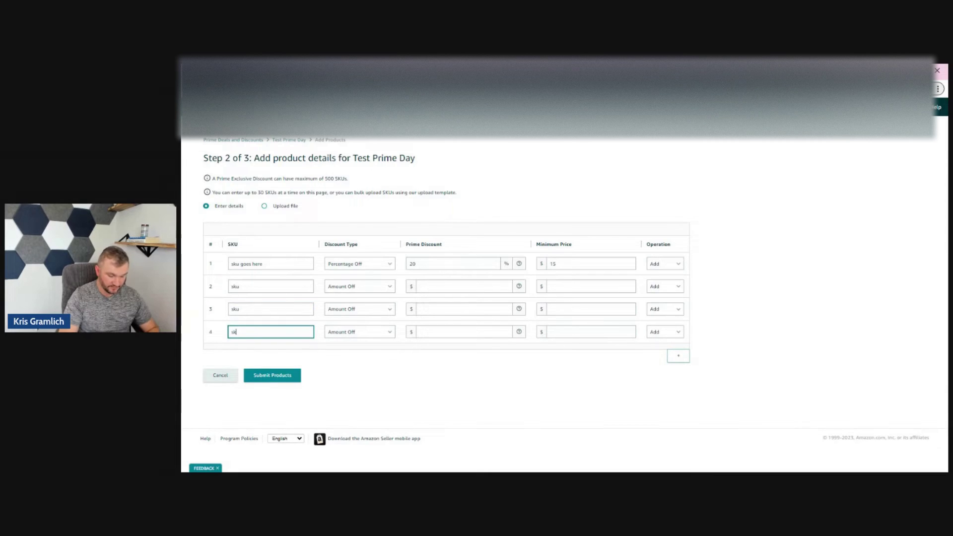
pyautogui.write('u')
# - Switch rows 2, 3 and 4 to Percentage Off, ending in row 2's Prime Discount field
pyautogui.click(464, 286)
pyautogui.write('2')
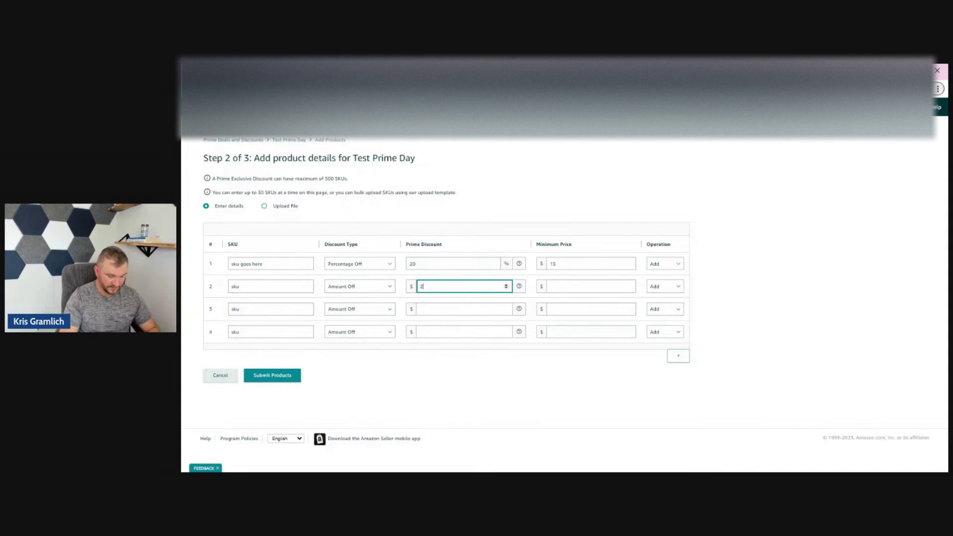
pyautogui.write('0')
pyautogui.click(359, 286)
pyautogui.click(359, 310)
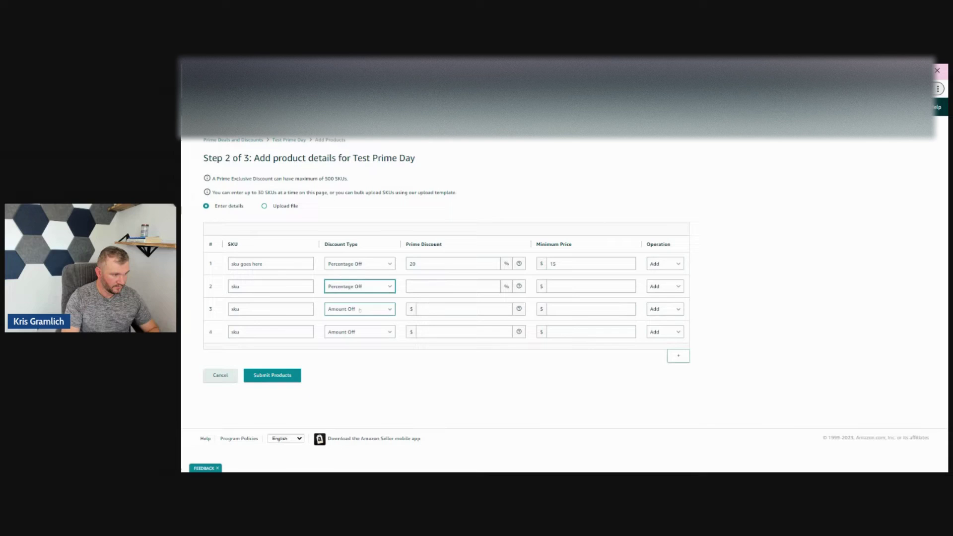
pyautogui.click(359, 295)
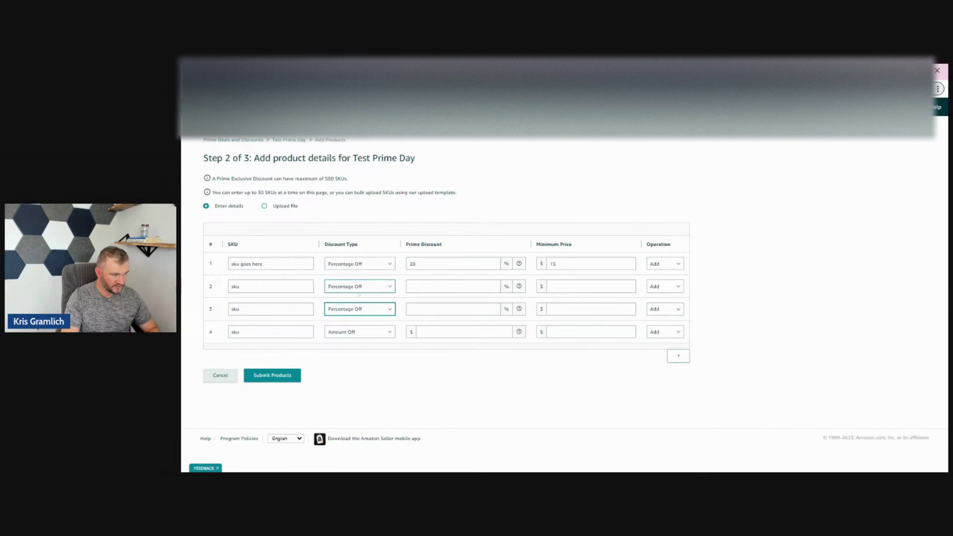
pyautogui.click(360, 332)
pyautogui.click(360, 302)
pyautogui.click(454, 286)
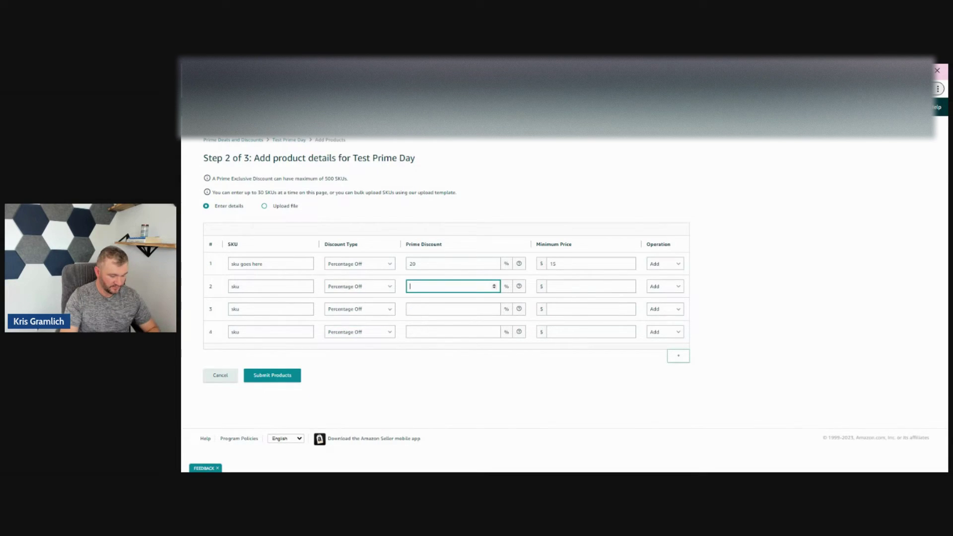
pyautogui.write('20')
# - Enter 20% Prime discounts for rows 2 and 3, then return to row 1's field
pyautogui.click(453, 308)
pyautogui.write('20')
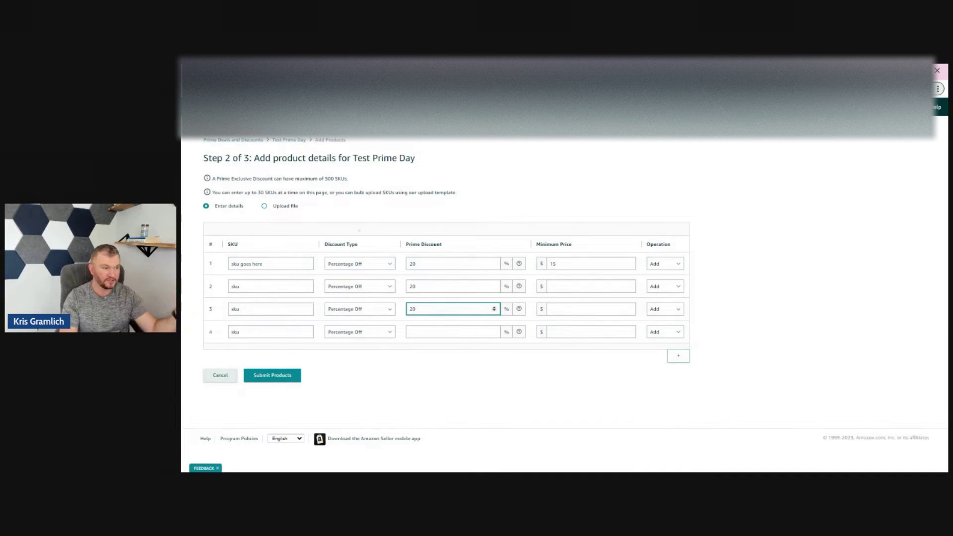
pyautogui.click(455, 264)
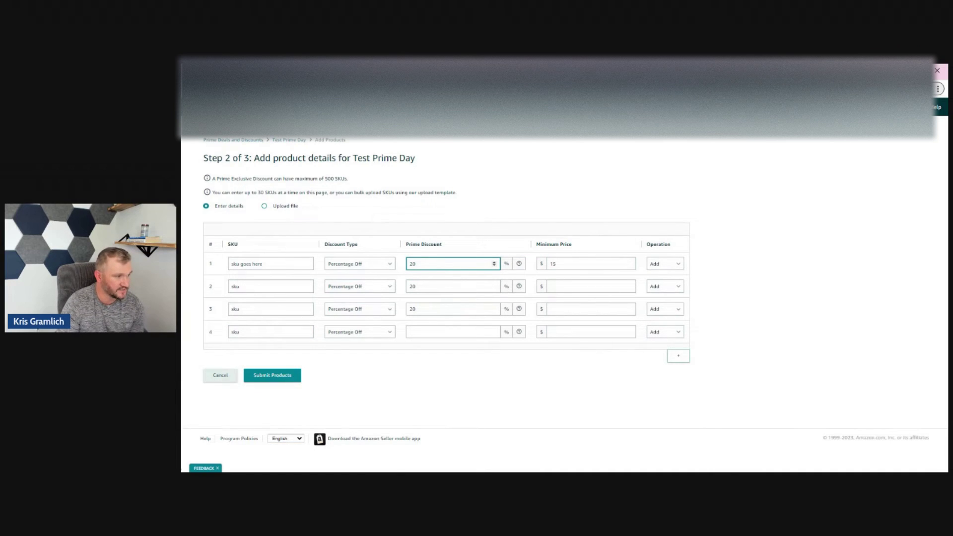
# - Open the Prime Day 2023 discount's details and browse product pages 1 and 2
pyautogui.click(234, 140)
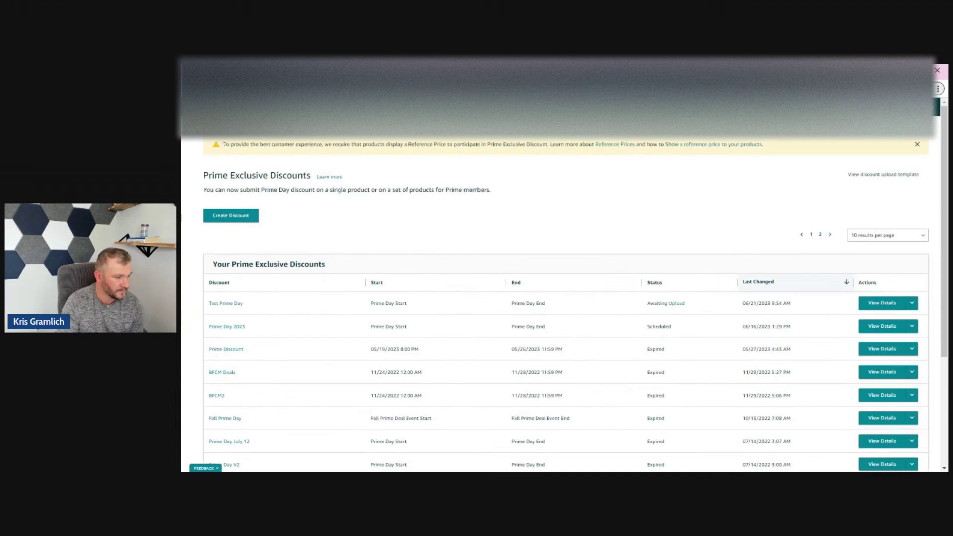
pyautogui.click(911, 303)
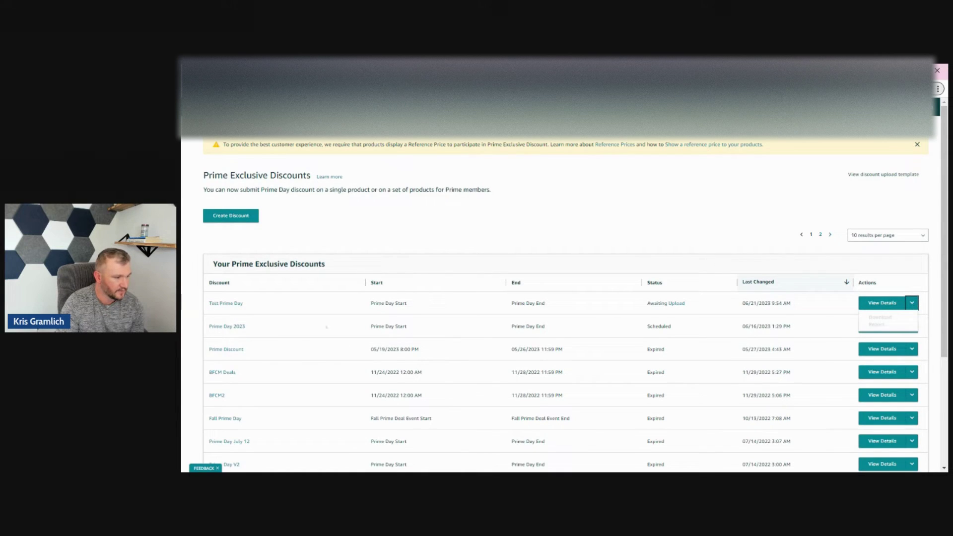
pyautogui.click(226, 327)
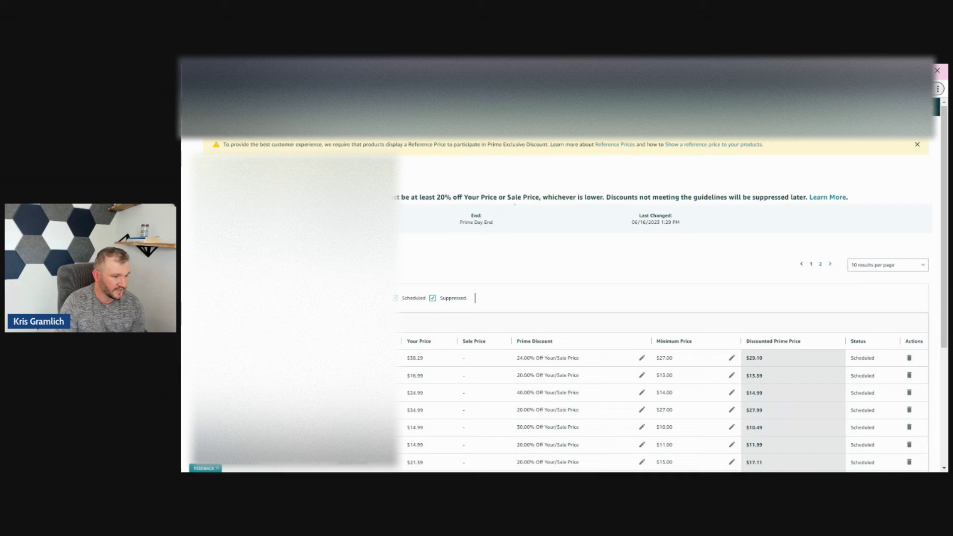
pyautogui.scroll(-5, 513, 205)
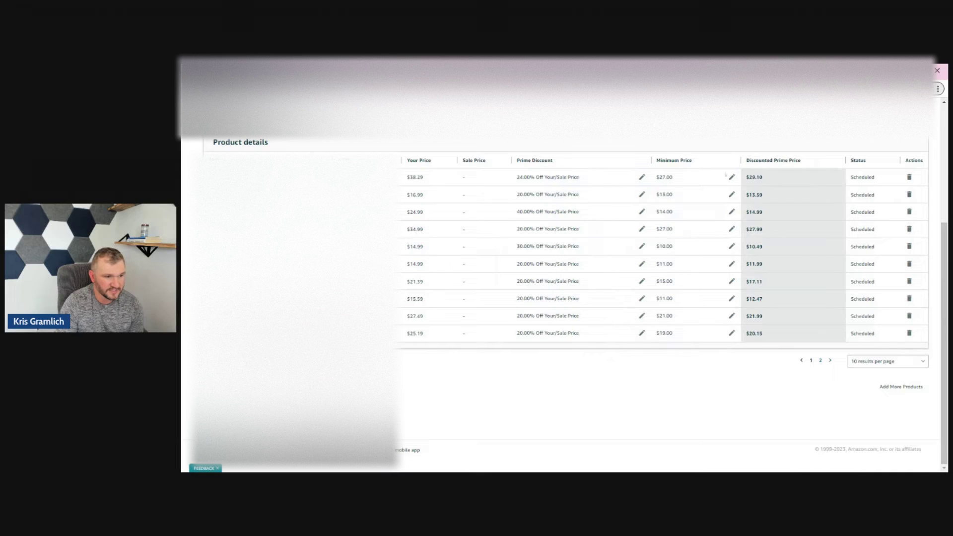
pyautogui.click(820, 361)
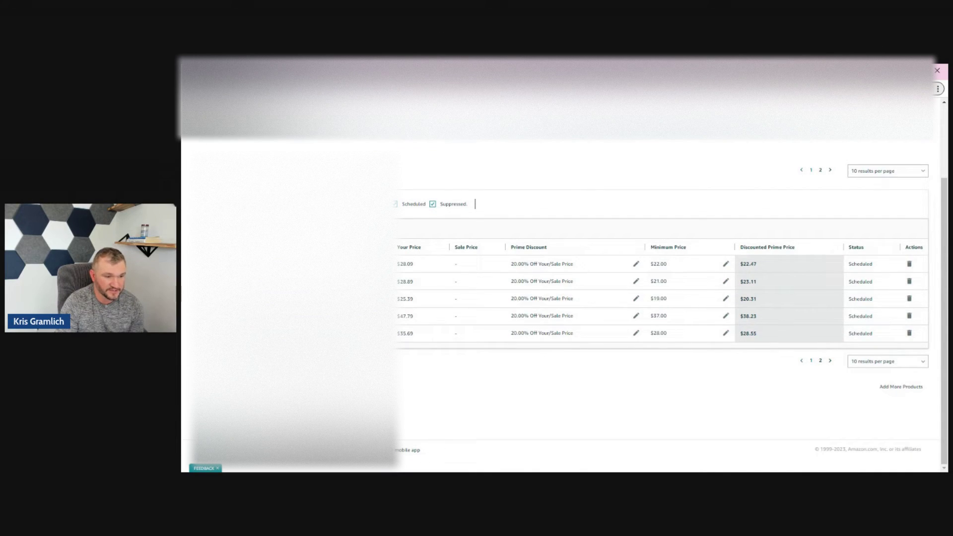
pyautogui.click(811, 361)
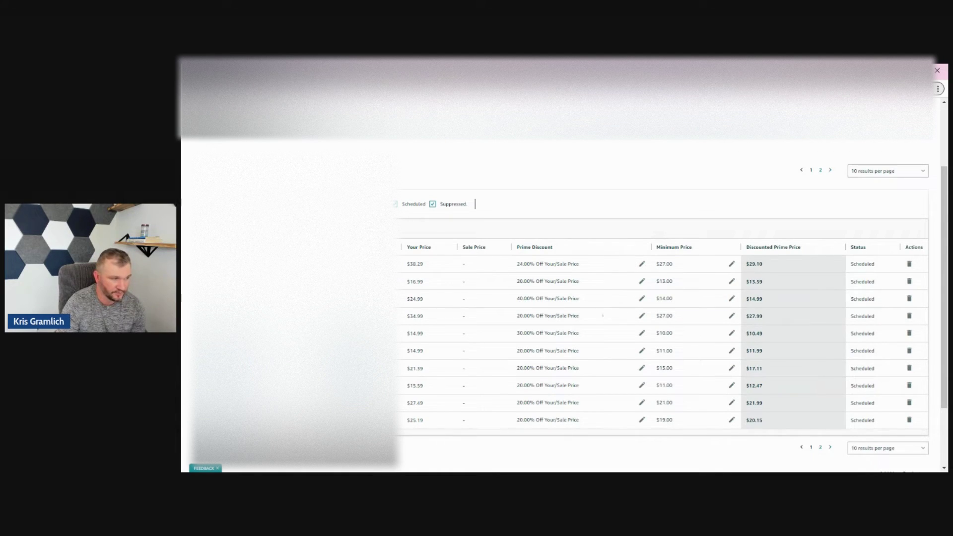
pyautogui.scroll(1, 514, 303)
pyautogui.scroll(-2, 641, 302)
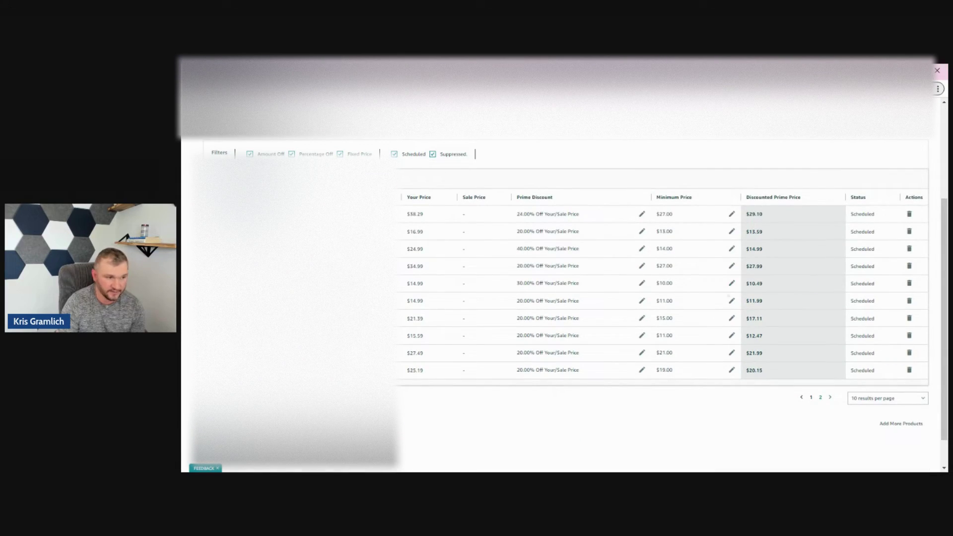
pyautogui.scroll(2, 663, 298)
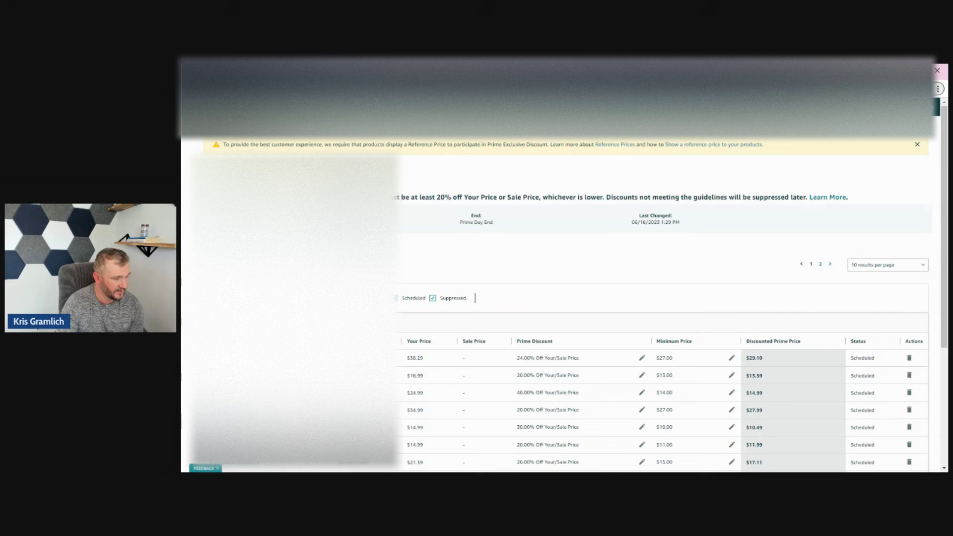
# - Start a coupon from the Coupons menu and mark the first recommended product as participating
pyautogui.click(190, 104)
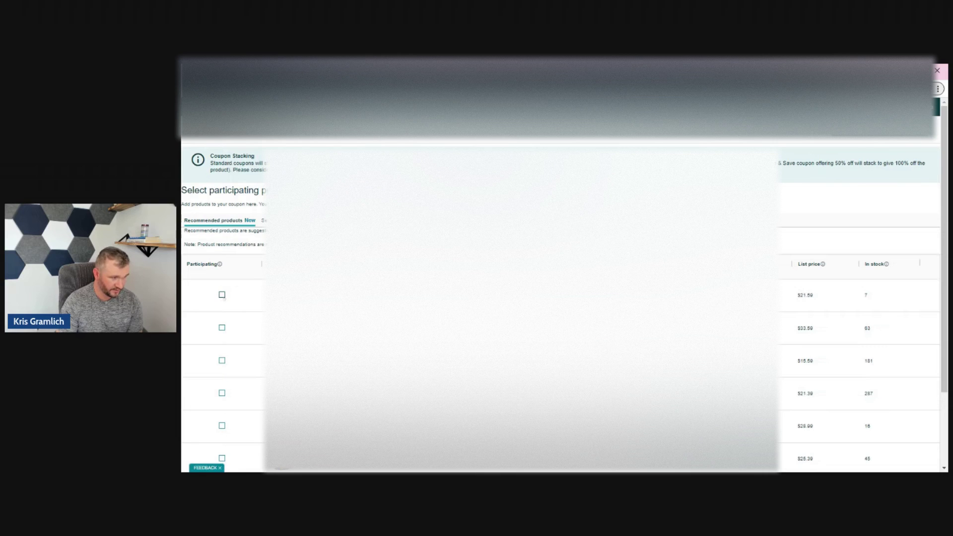
pyautogui.scroll(-1, 231, 335)
pyautogui.click(222, 247)
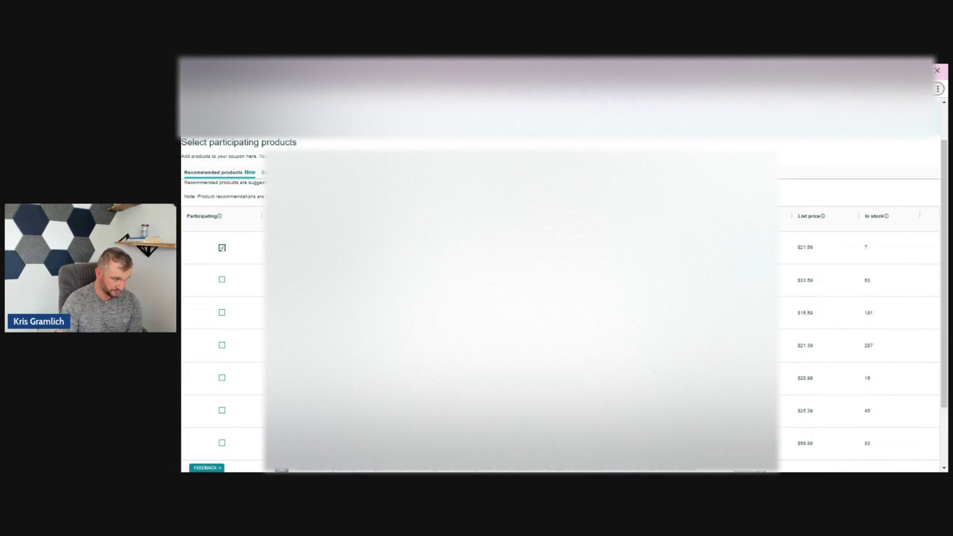
pyautogui.scroll(-2, 223, 255)
pyautogui.scroll(3, 793, 423)
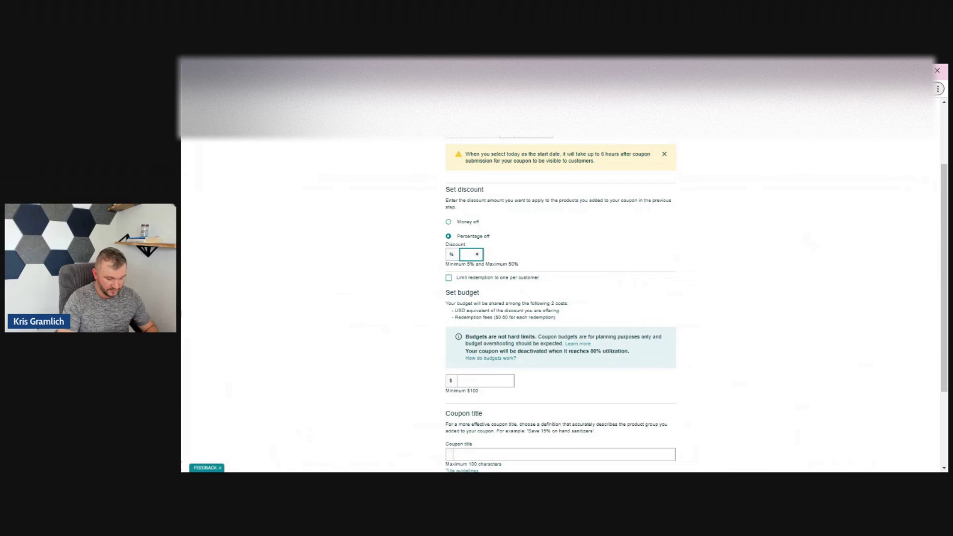
pyautogui.write('30')
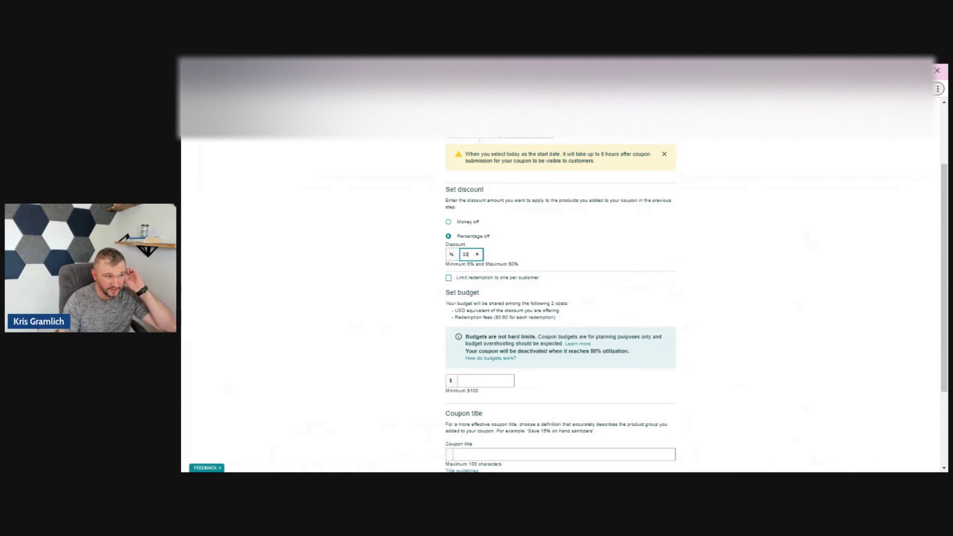
# - Give the coupon 30% off, a July 10, 2023 start date and one redemption per customer
pyautogui.click(471, 137)
pyautogui.click(547, 144)
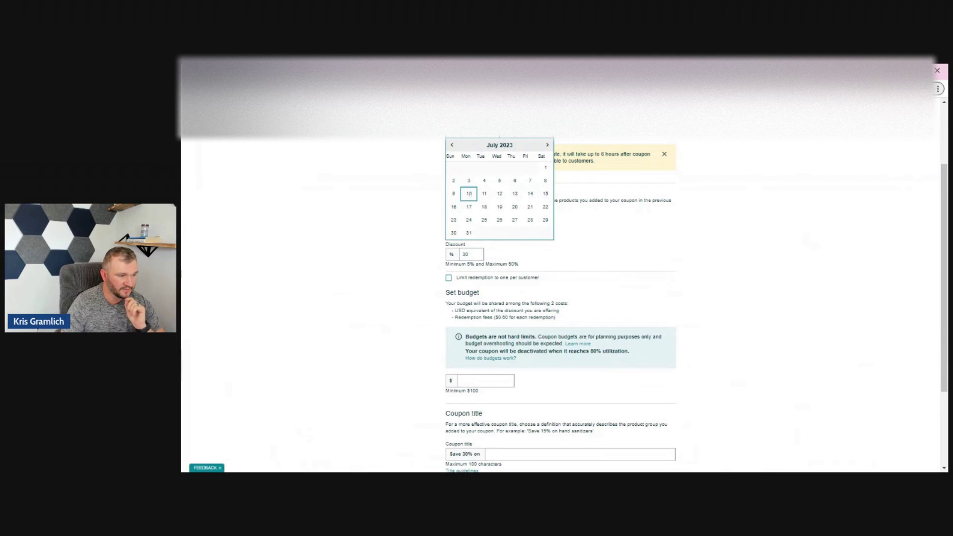
pyautogui.click(468, 194)
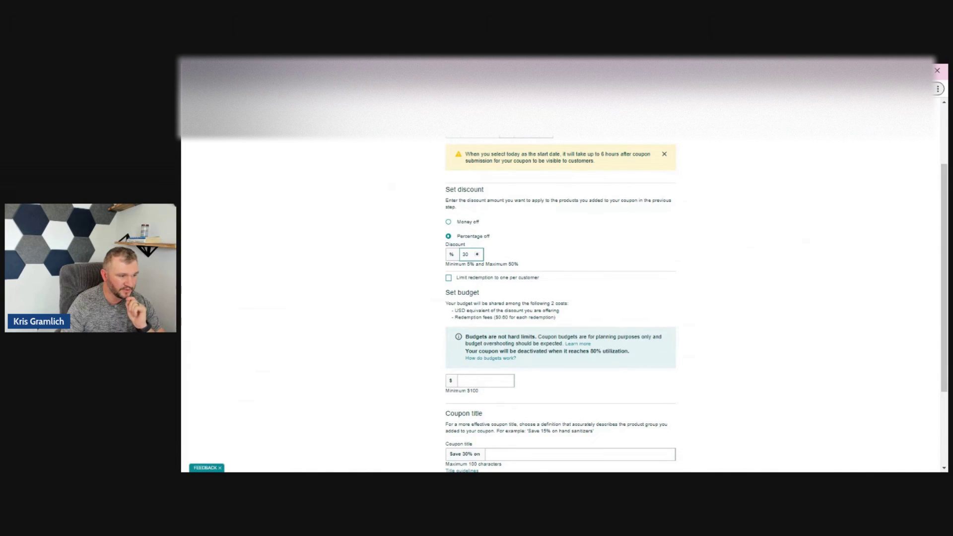
pyautogui.click(485, 278)
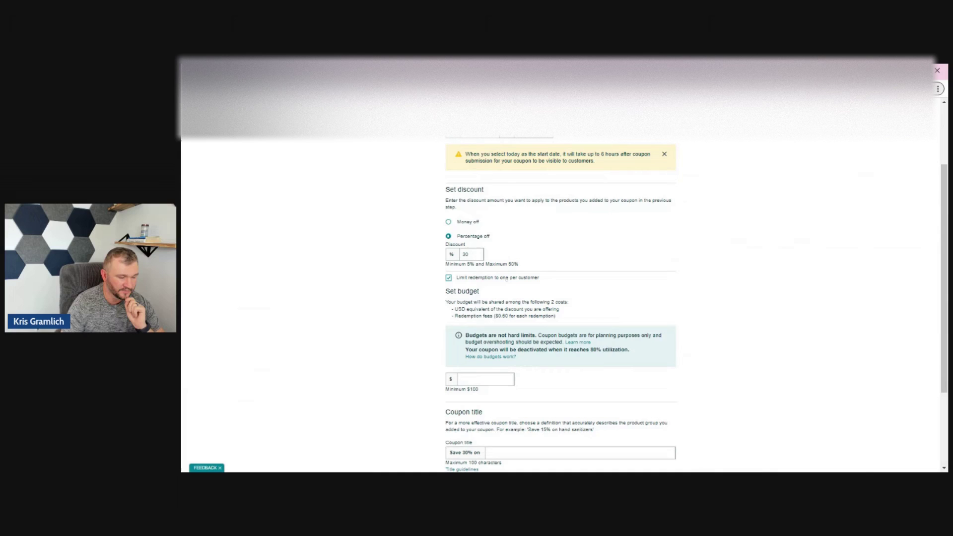
pyautogui.scroll(-3, 506, 281)
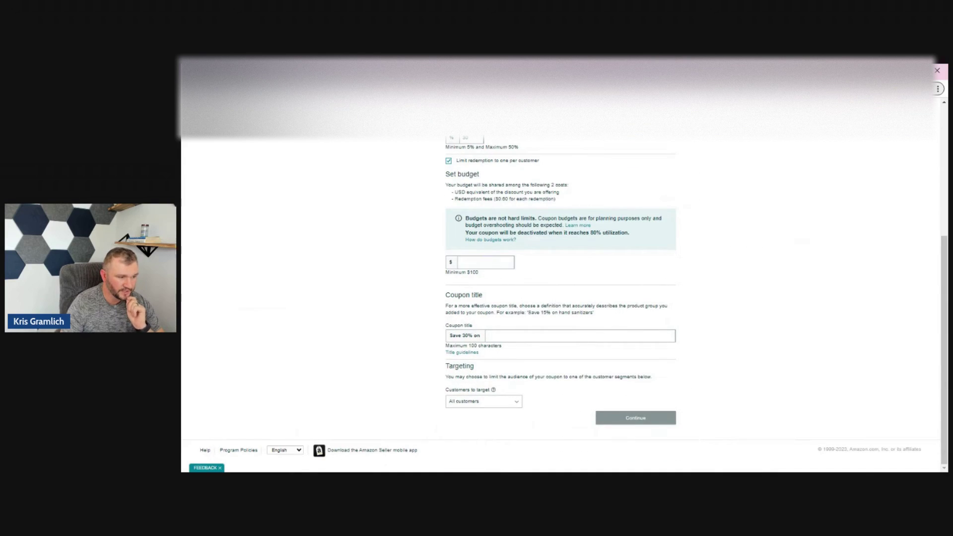
pyautogui.click(506, 336)
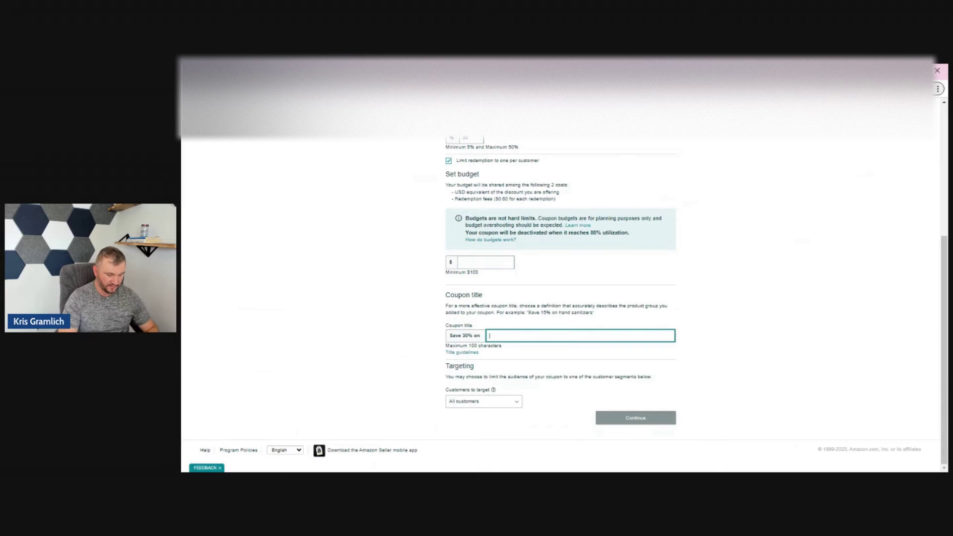
pyautogui.write('#')
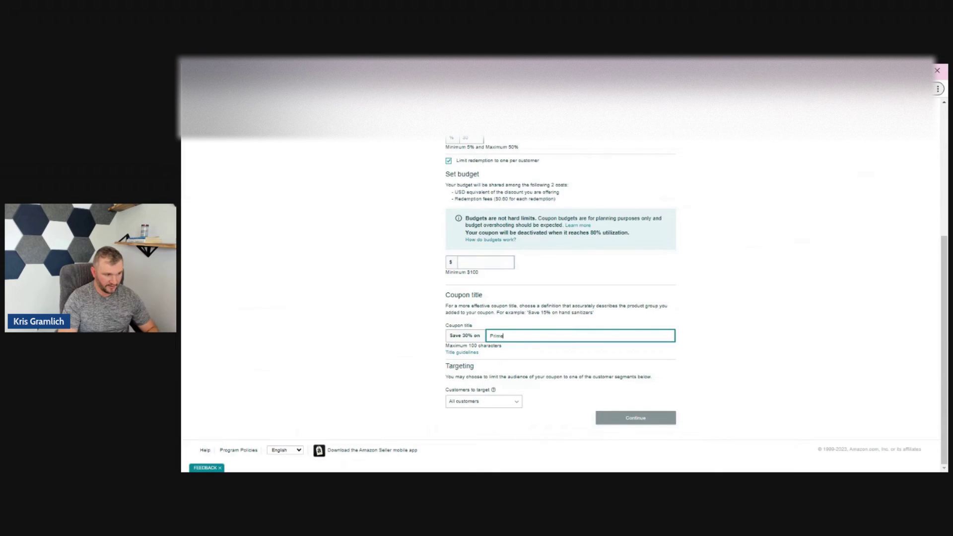
pyautogui.write(' Day Dea')
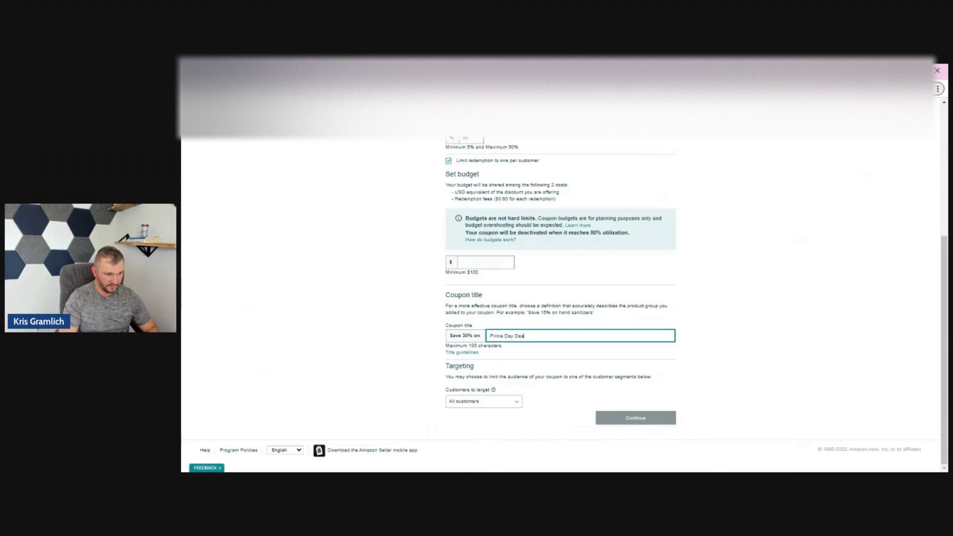
pyautogui.write('ls o')
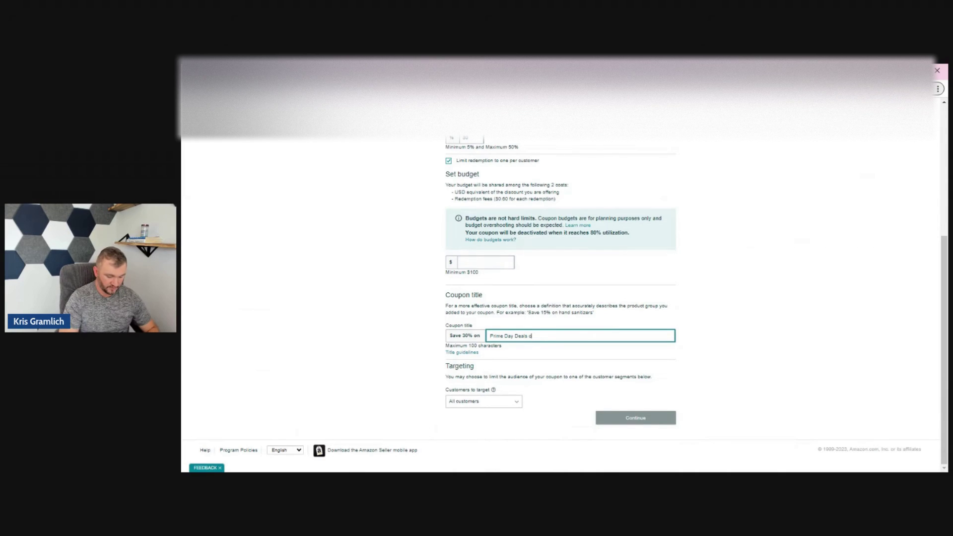
pyautogui.write('by')
pyautogui.write(' Products')
# - Title the coupon 'Prime Day Deals on Baby Products' and view the title guidelines
pyautogui.click(801, 316)
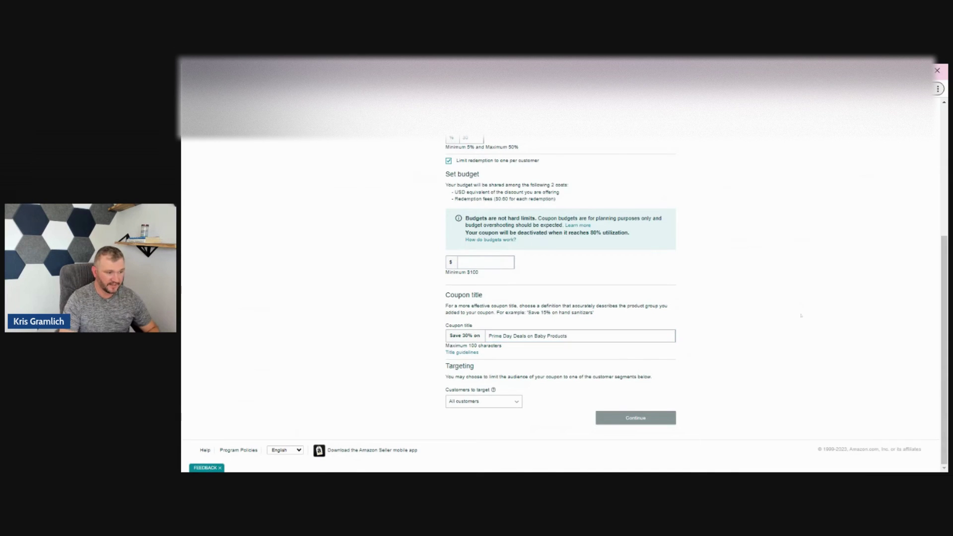
pyautogui.click(560, 337)
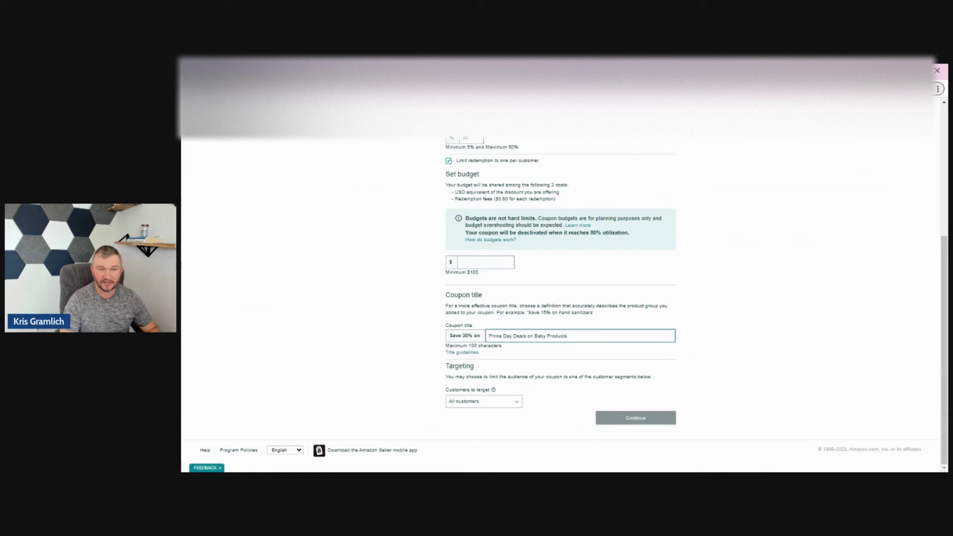
pyautogui.press('Tab')
pyautogui.press('Return')
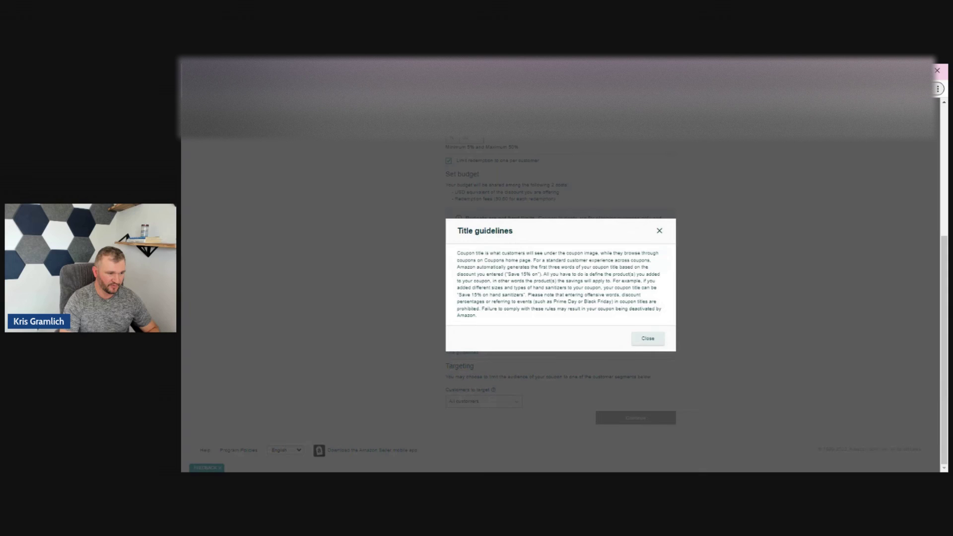
# - Close the guidelines and shorten the coupon title to 'on Baby Products'
pyautogui.click(659, 231)
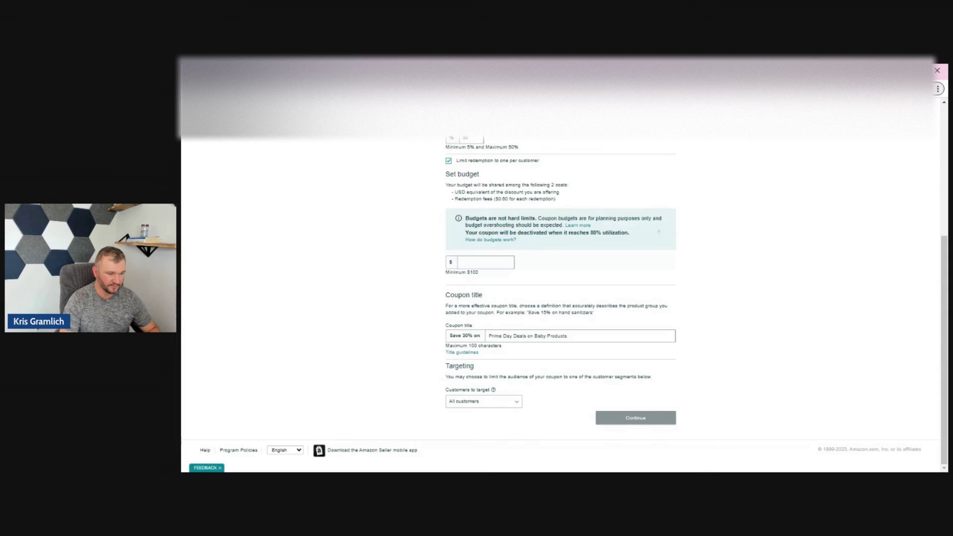
pyautogui.click(521, 336)
pyautogui.click(509, 335)
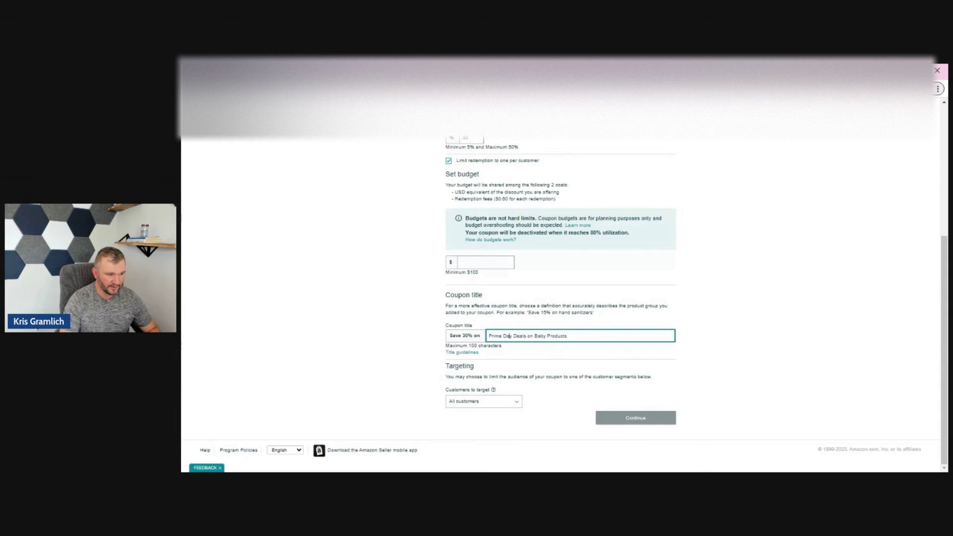
pyautogui.moveTo(527, 337); pyautogui.dragTo(488, 336)
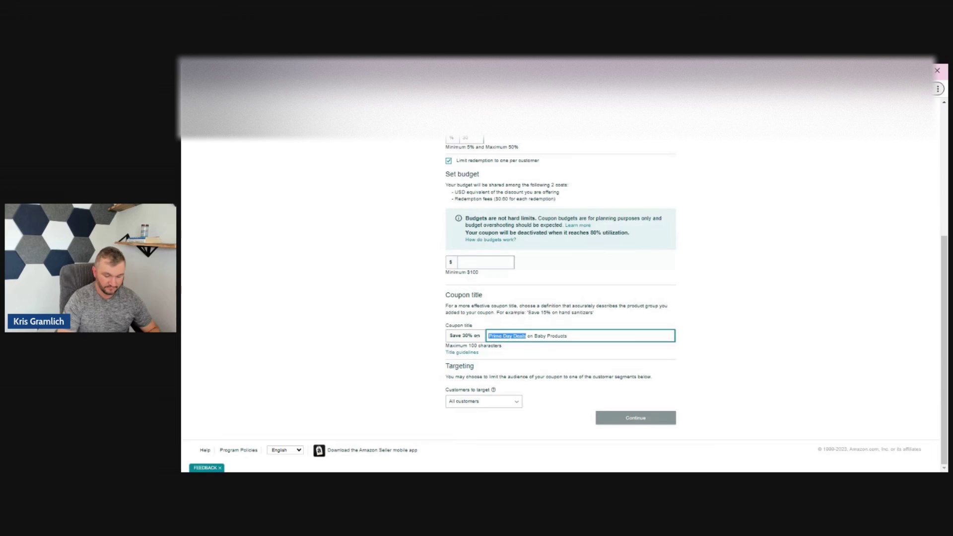
pyautogui.press('BackSpace')
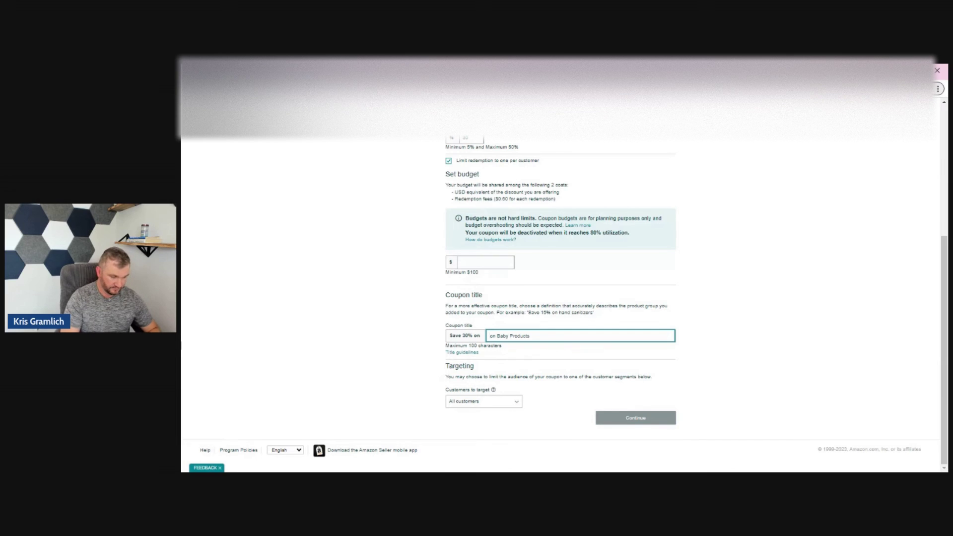
pyautogui.press('Delete')
pyautogui.write('Our')
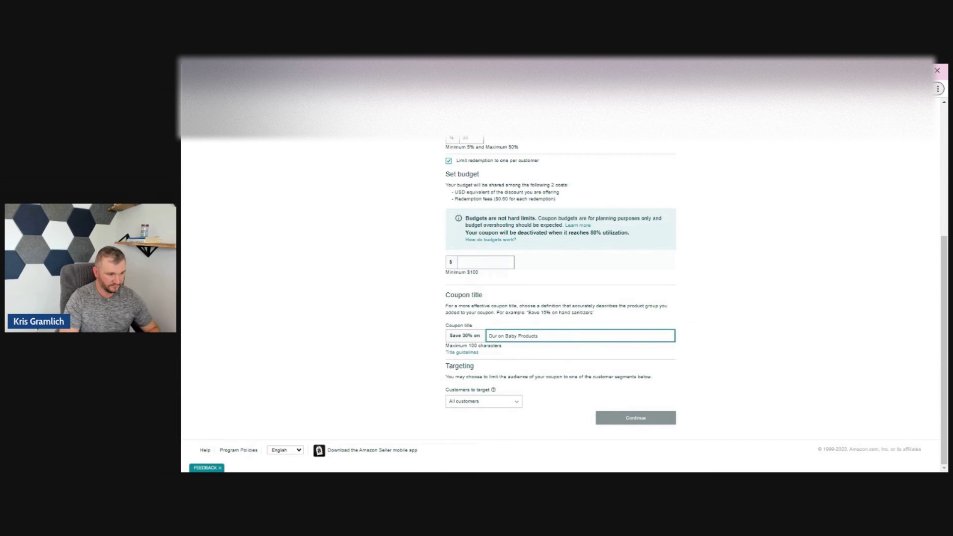
pyautogui.press('BackSpace')
pyautogui.press('BackSpace')
pyautogui.press('BackSpace')
pyautogui.press('BackSpace')
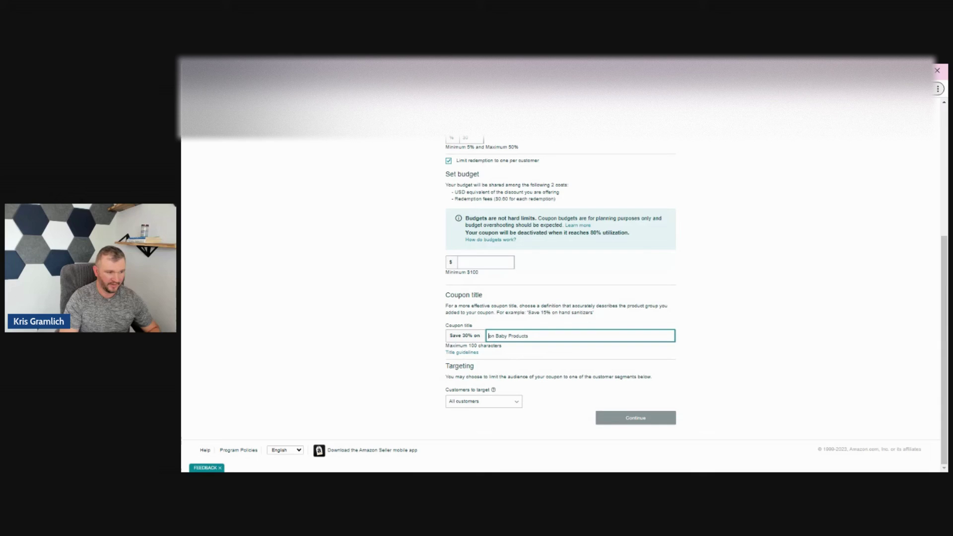
pyautogui.write('on Baby Products')
pyautogui.press('End')
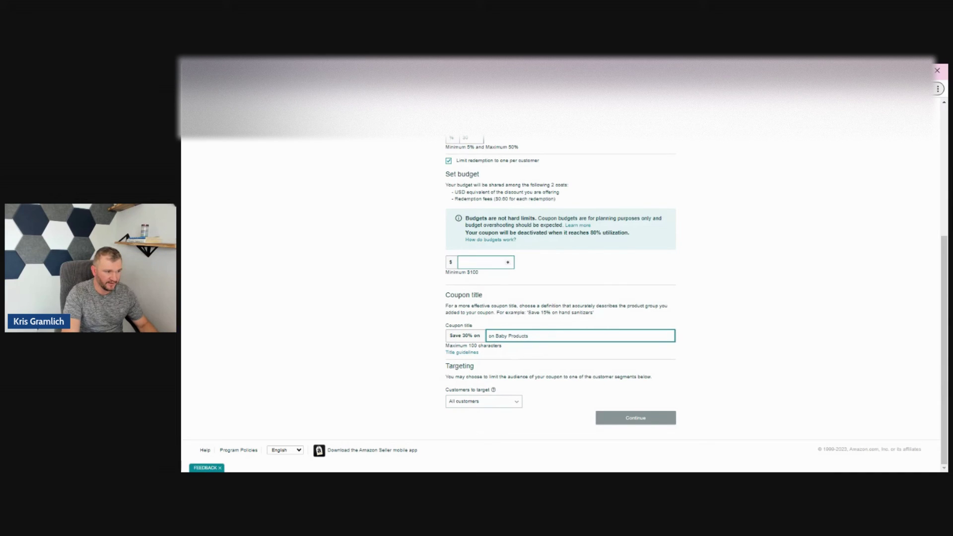
# - Enter a $100 coupon budget and pick start date July 10 and end date July 13, 2023
pyautogui.click(509, 262)
pyautogui.write('00')
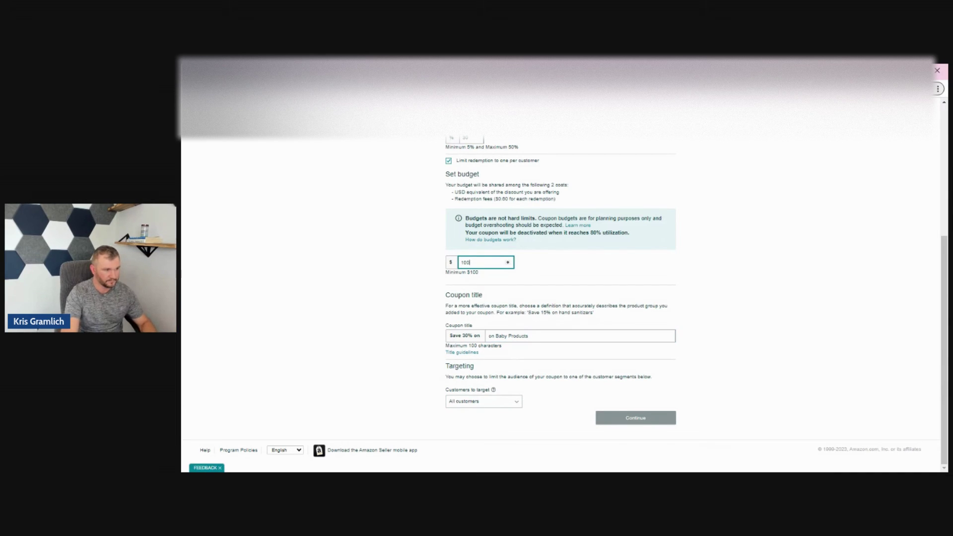
pyautogui.click(759, 274)
pyautogui.scroll(3, 760, 274)
pyautogui.scroll(2, 760, 274)
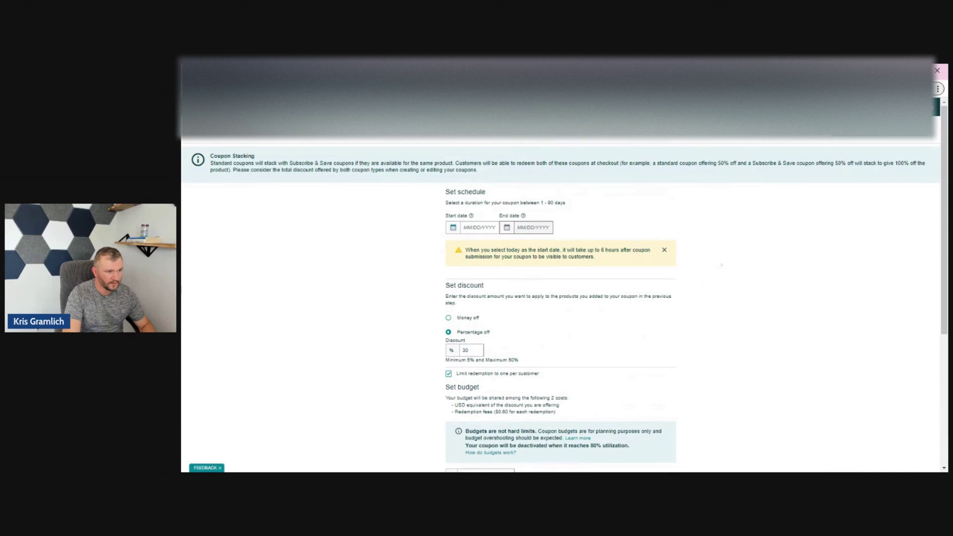
pyautogui.click(479, 227)
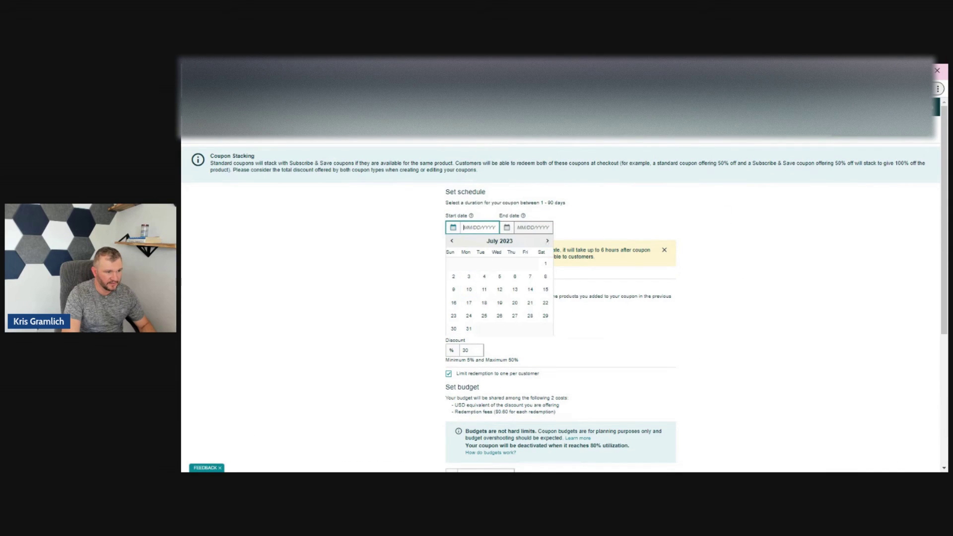
pyautogui.click(469, 289)
pyautogui.click(532, 228)
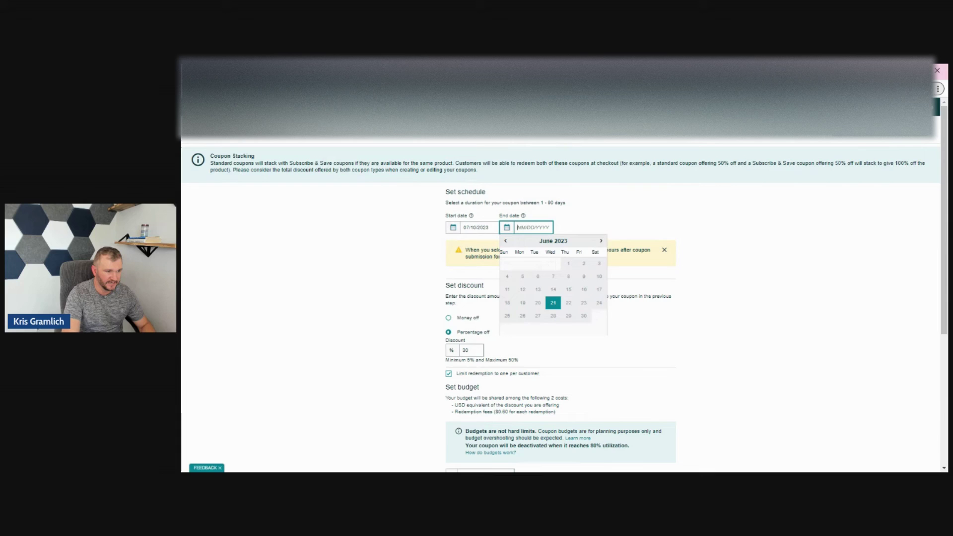
pyautogui.click(601, 240)
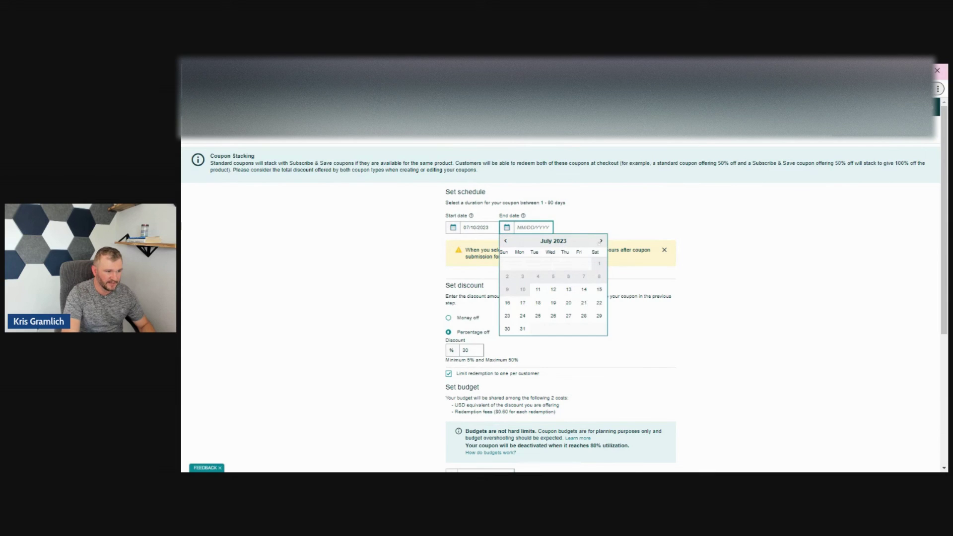
pyautogui.click(569, 290)
pyautogui.click(788, 329)
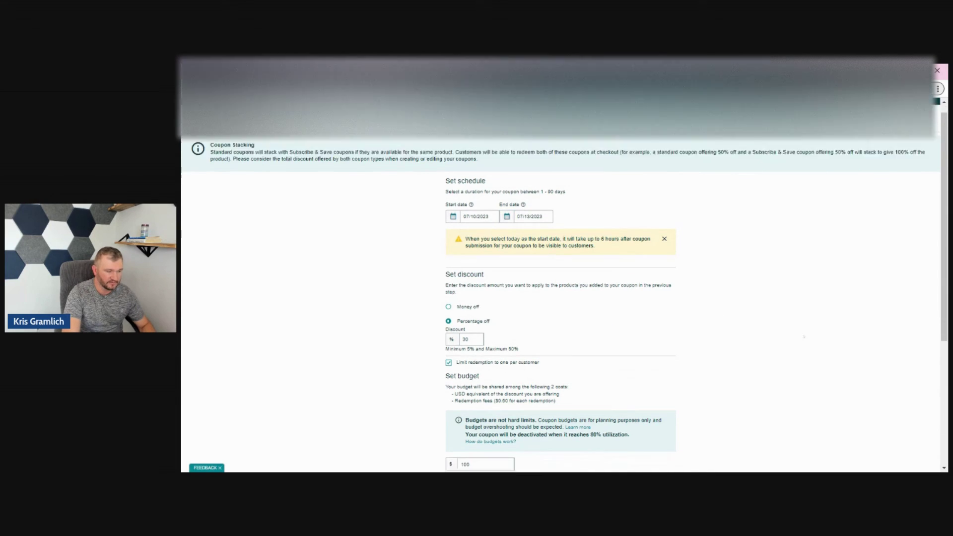
pyautogui.scroll(-1, 797, 336)
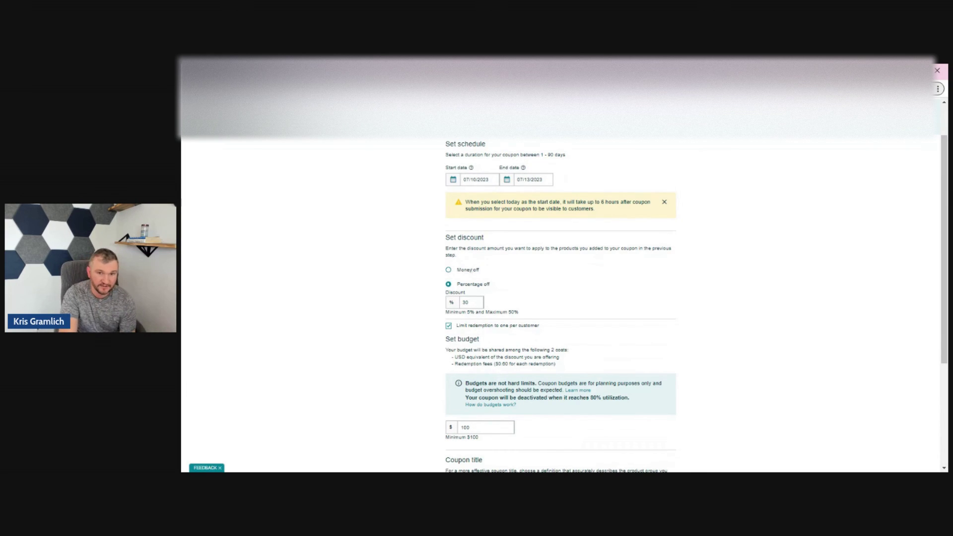
# - Choose Money off with a $20 discount so the title reads 'Save $20 on Baby Products'
pyautogui.click(470, 270)
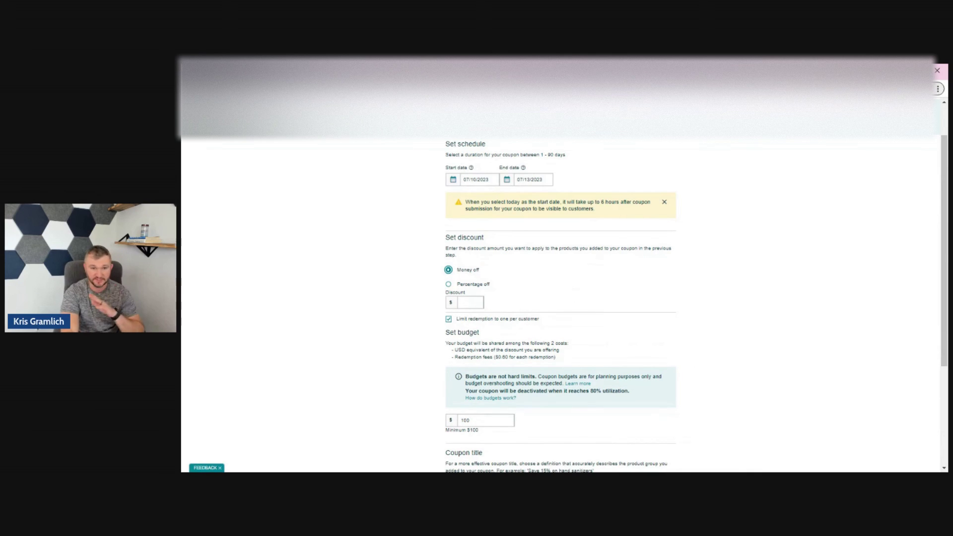
pyautogui.press('Tab')
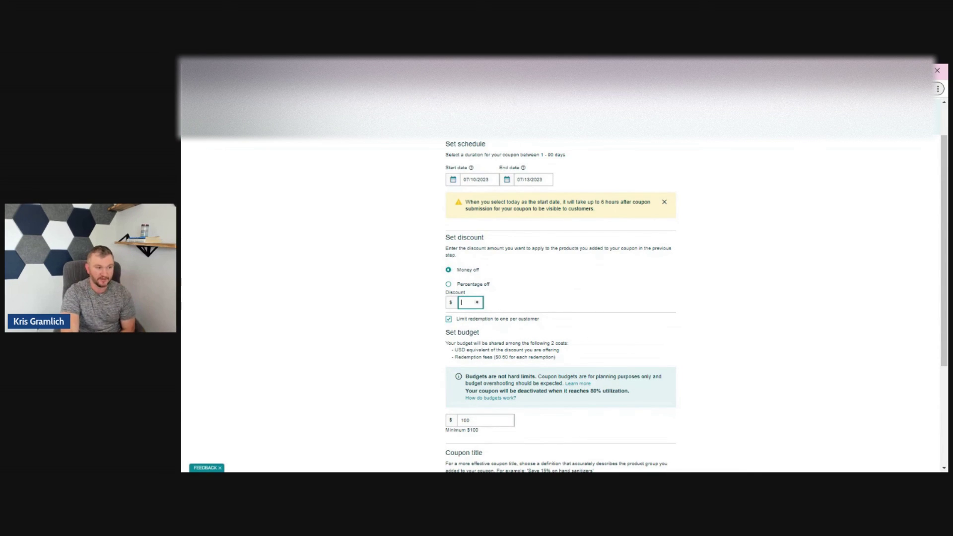
pyautogui.write('50')
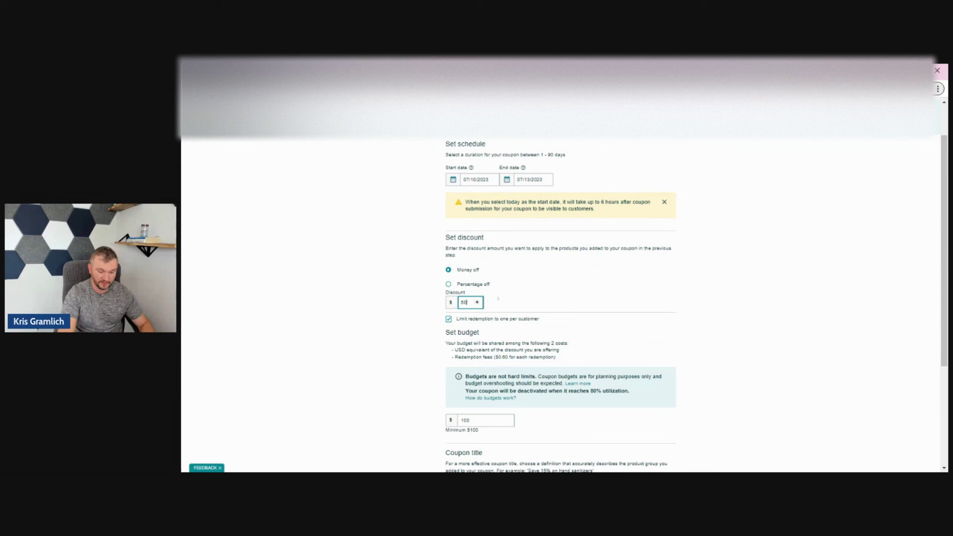
pyautogui.press('BackSpace')
pyautogui.write('2')
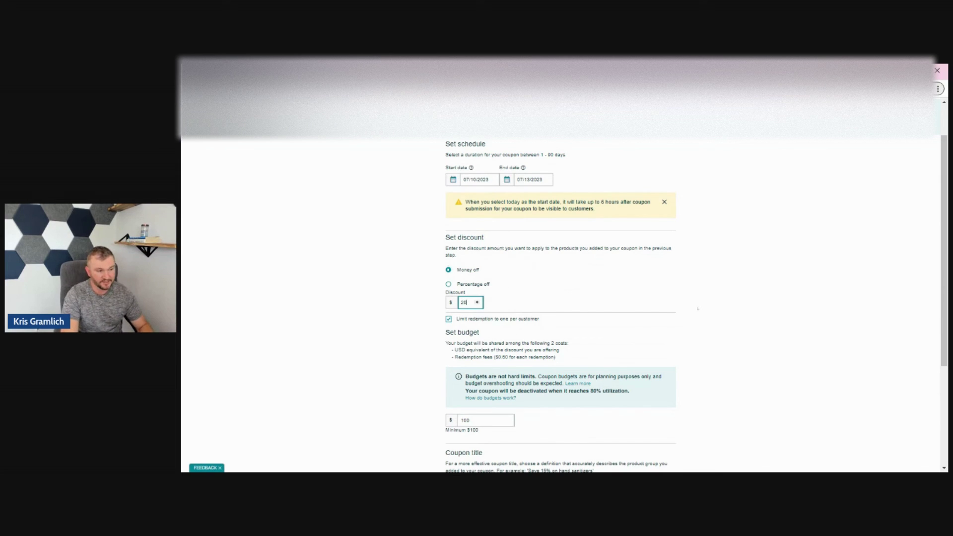
pyautogui.click(722, 307)
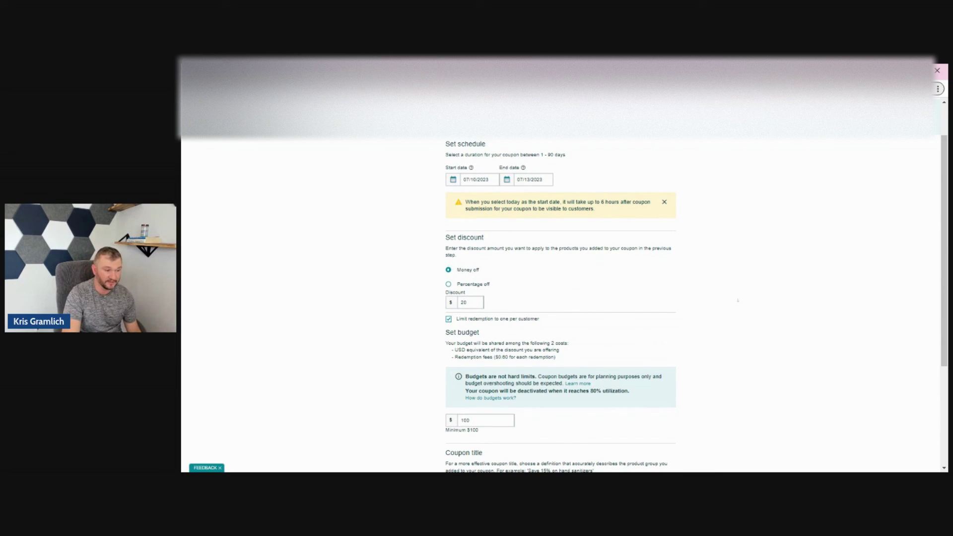
pyautogui.scroll(-3, 741, 293)
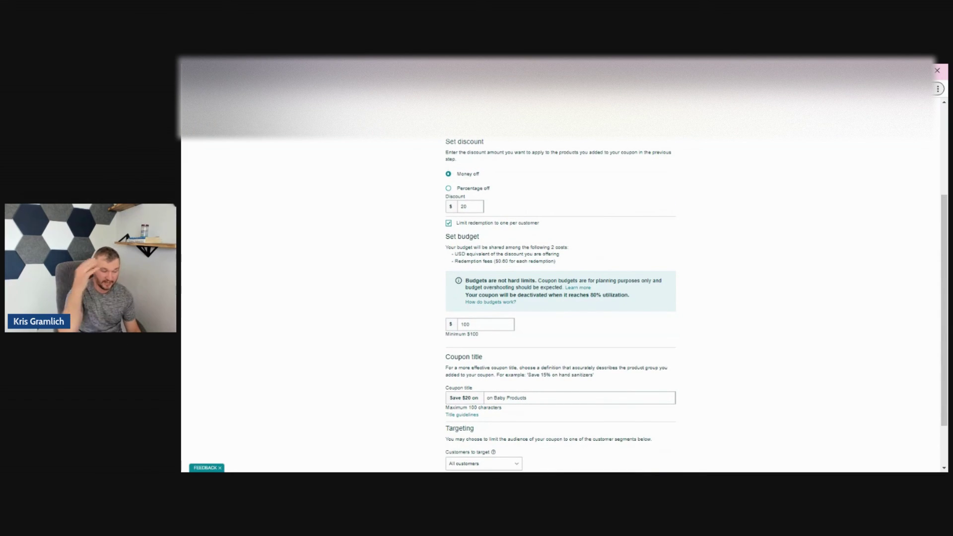
pyautogui.scroll(-2, 747, 296)
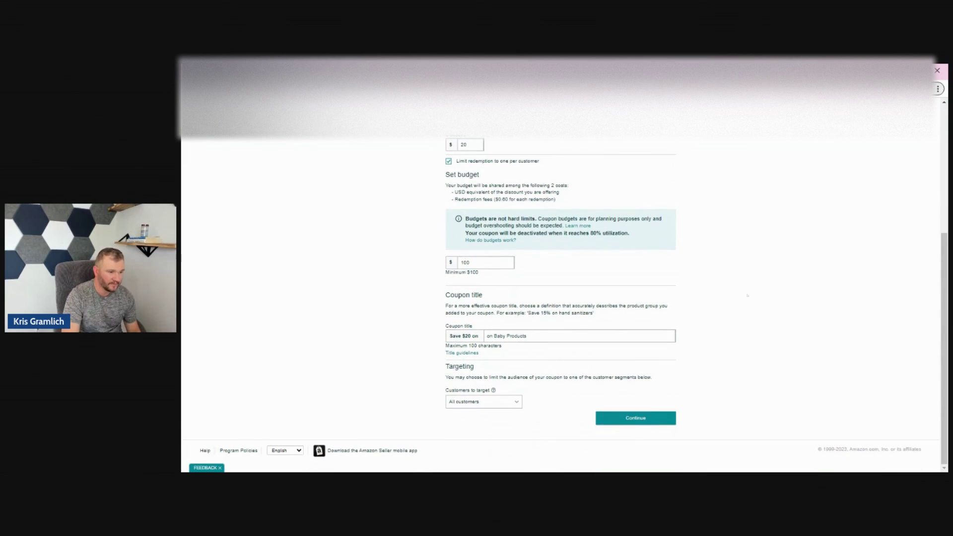
pyautogui.scroll(3, 723, 264)
pyautogui.scroll(3, 723, 264)
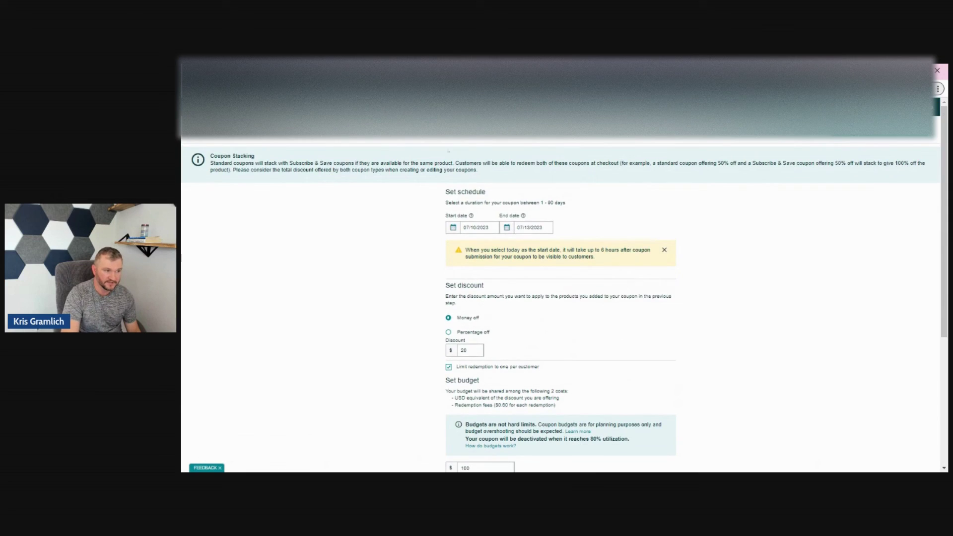